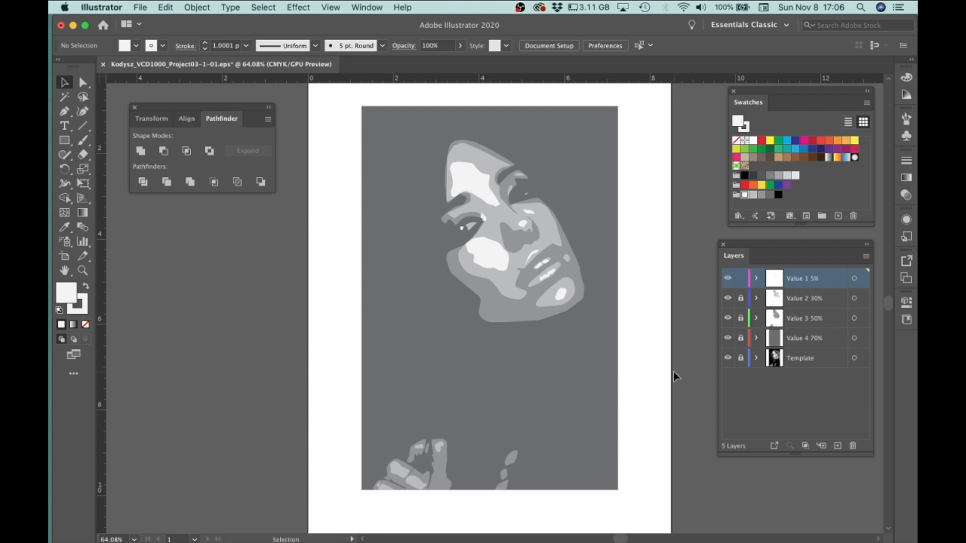
Hide the Value 2 30%, Value 3 50% and Value 4 70% layers and examine the Value 1 5% highlight shapes over the template
left_click(727, 298)
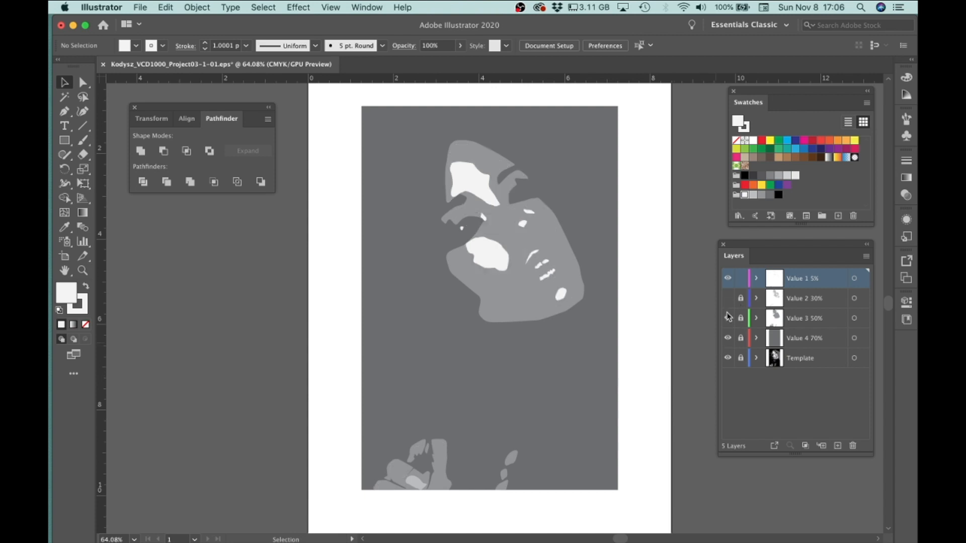
left_click(728, 318)
left_click(727, 338)
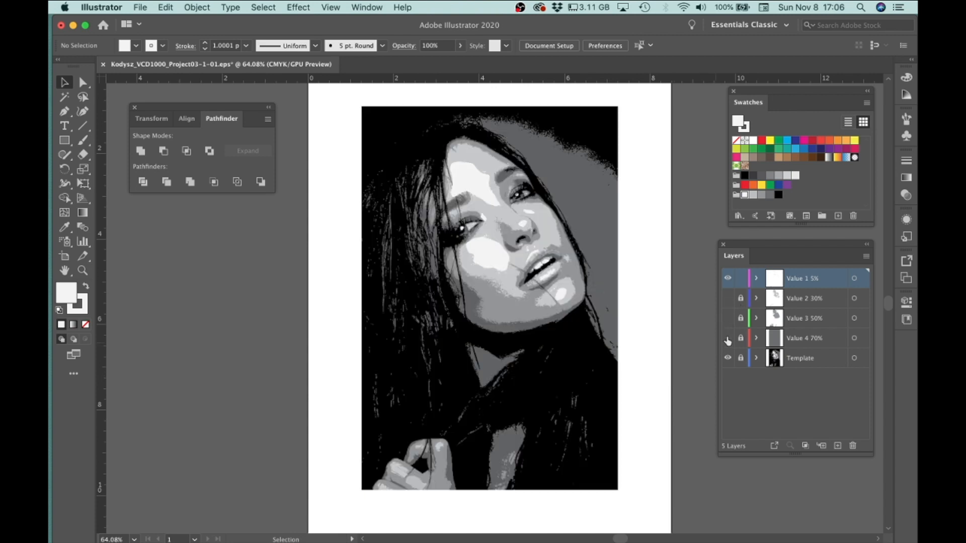
left_click(505, 262)
left_click(468, 186)
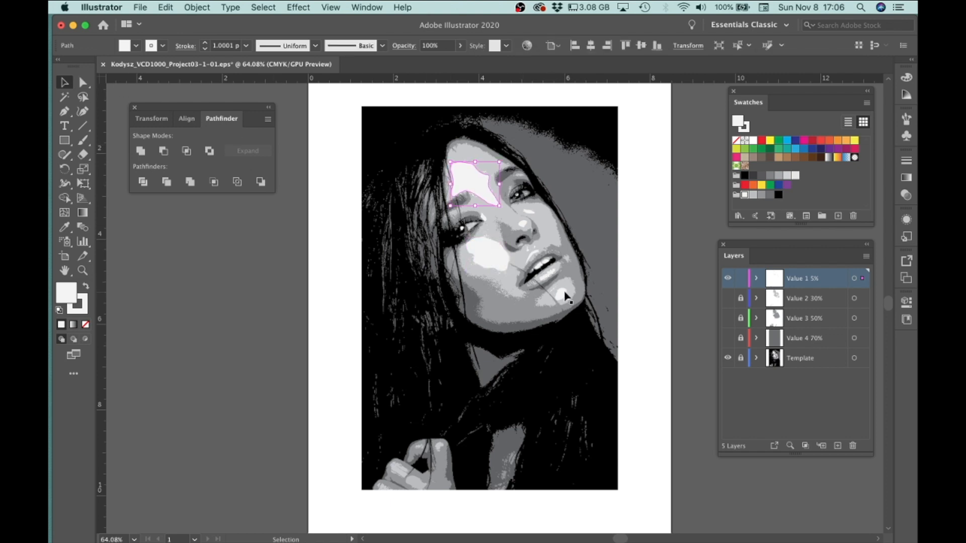
left_click(539, 265)
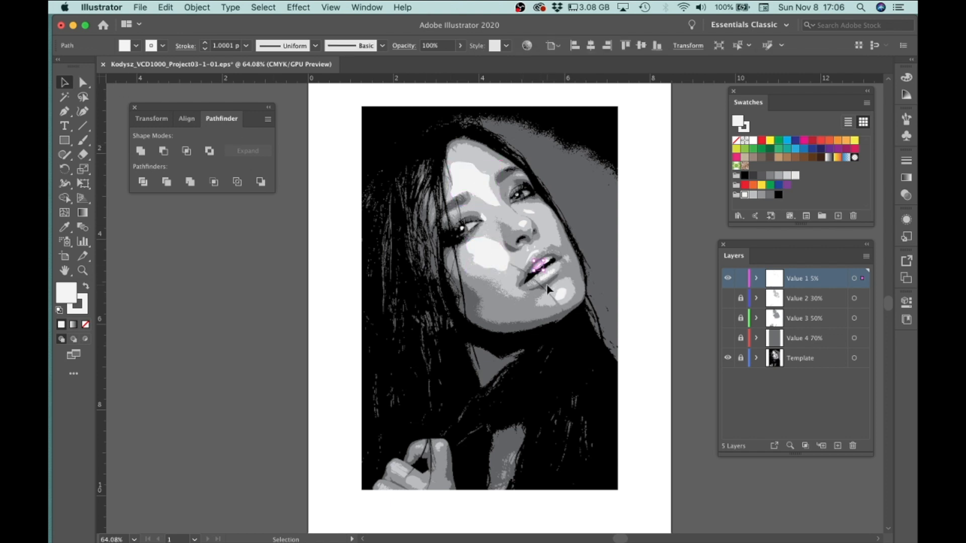
left_click(483, 252)
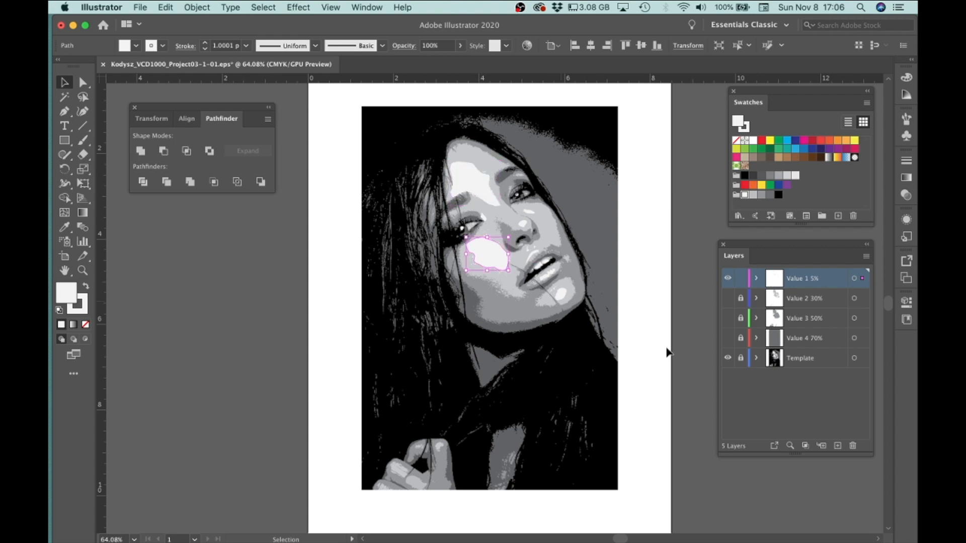
Show the Value 4 70%, Value 3 50% and Value 2 30% layers again
left_click(727, 341)
left_click(728, 318)
left_click(727, 299)
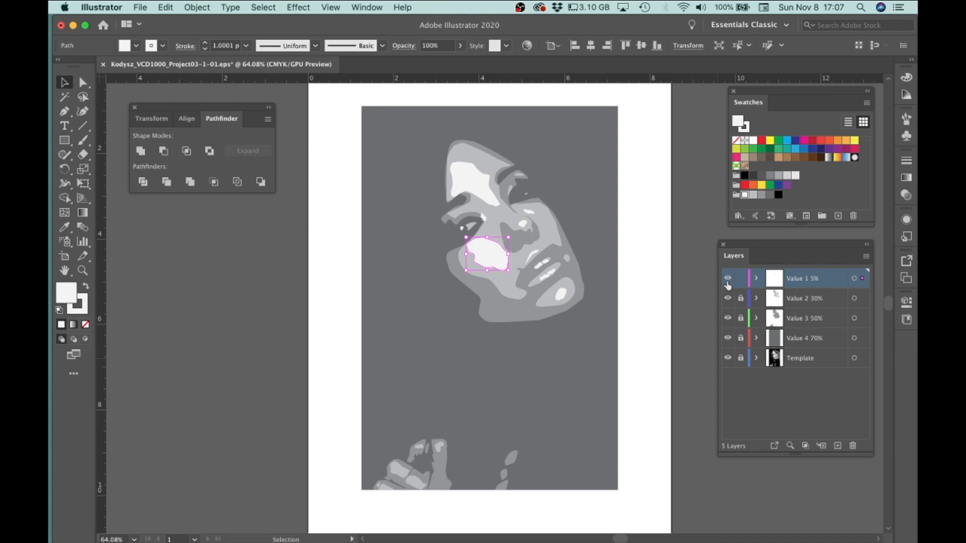
Hide and lock all four value layers, and add a new layer above them named Value 5 100%
left_click_drag(727, 285, 727, 335)
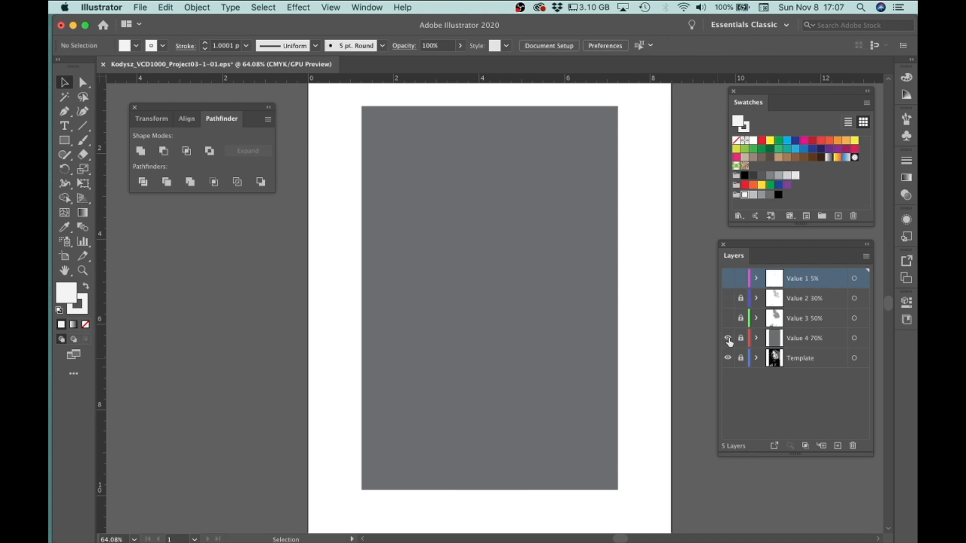
left_click(728, 339)
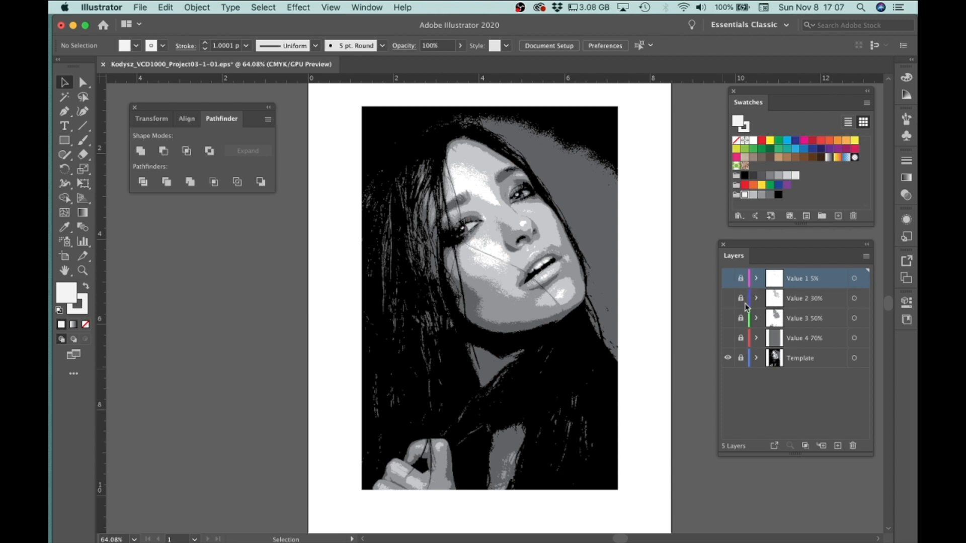
left_click(837, 445)
double_click(798, 282)
type("Value")
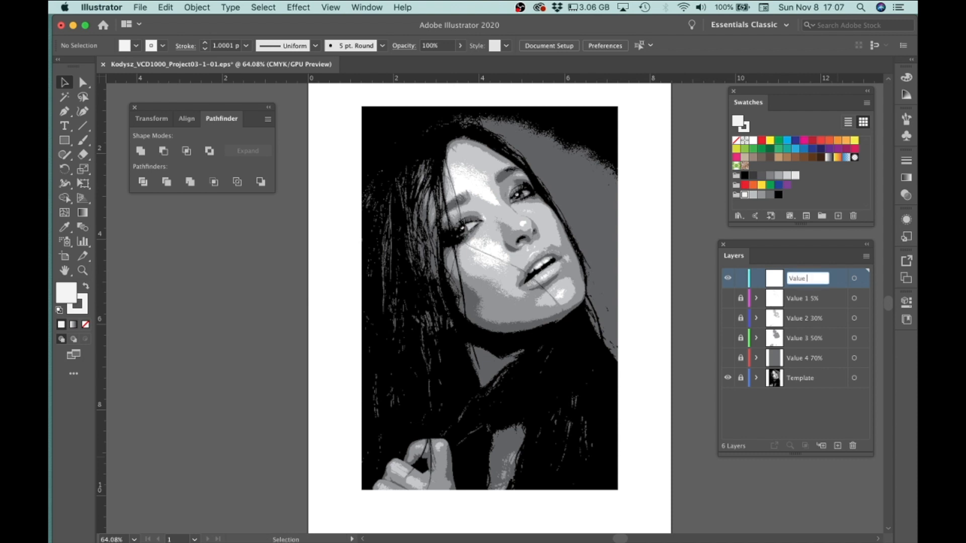
type(" 100%alue 5")
key("Return")
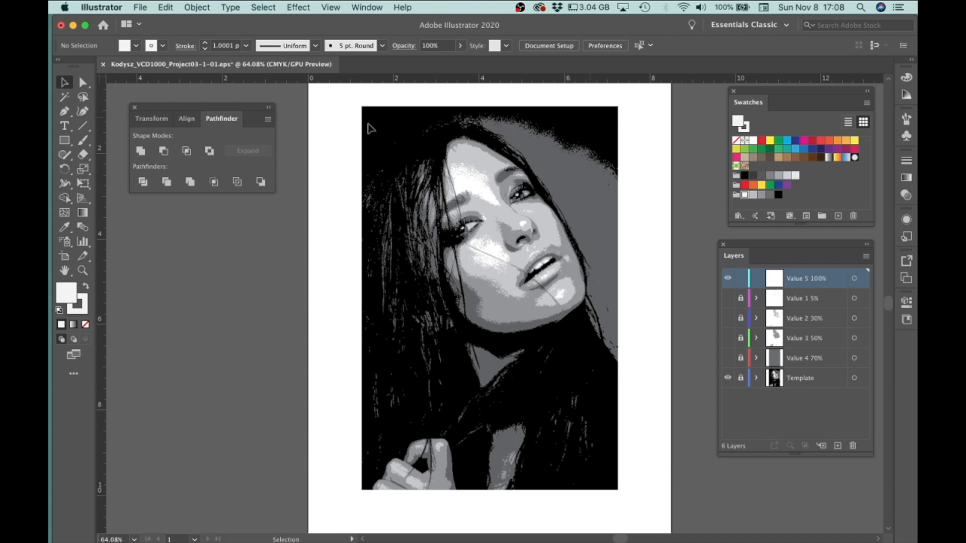
Turn on Snap to Grid and draw a rectangle covering the template image from corner to corner on the Value 5 100% layer
left_click_drag(65, 140, 98, 140)
mouse_move(363, 107)
left_mouse_down()
mouse_move(423, 147)
mouse_move(371, 119)
left_mouse_up()
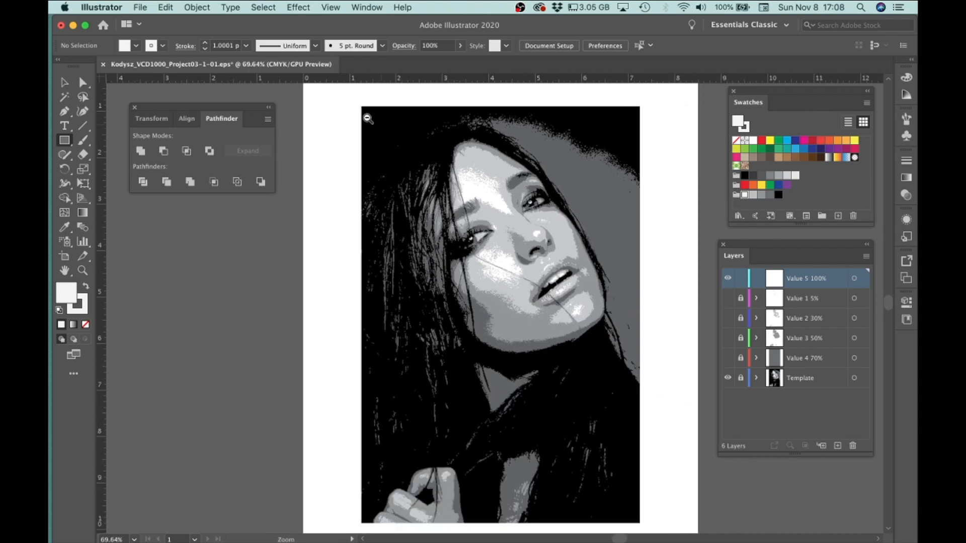
left_click(322, 6)
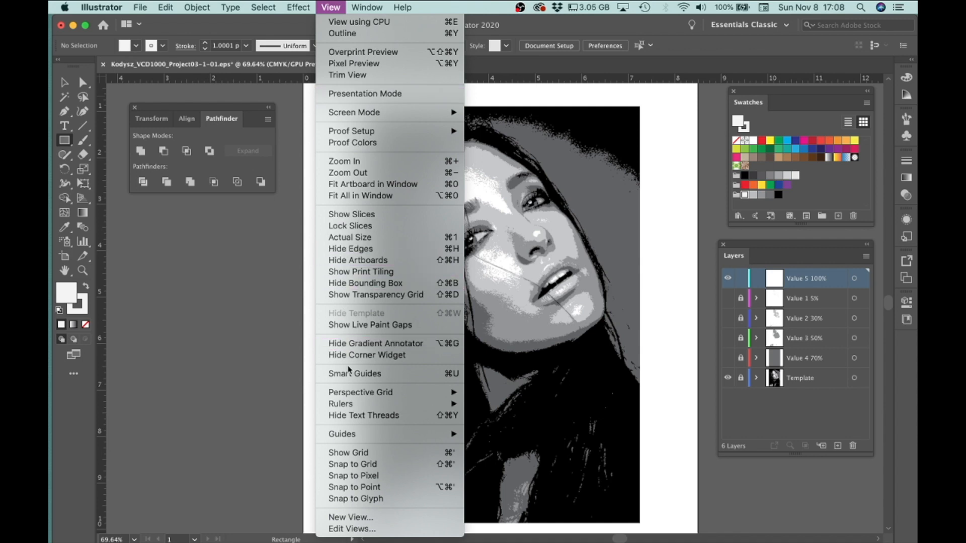
left_click(346, 465)
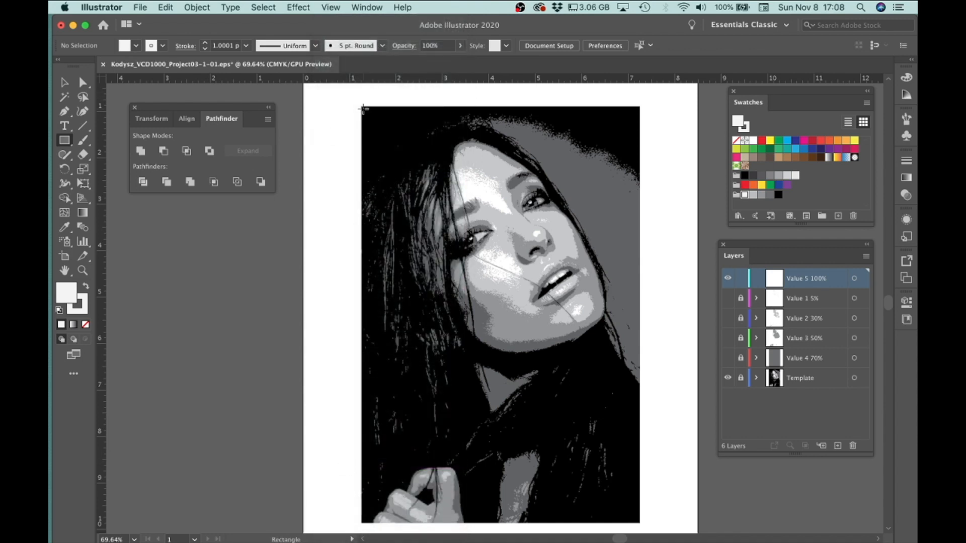
left_click_drag(361, 106, 640, 523)
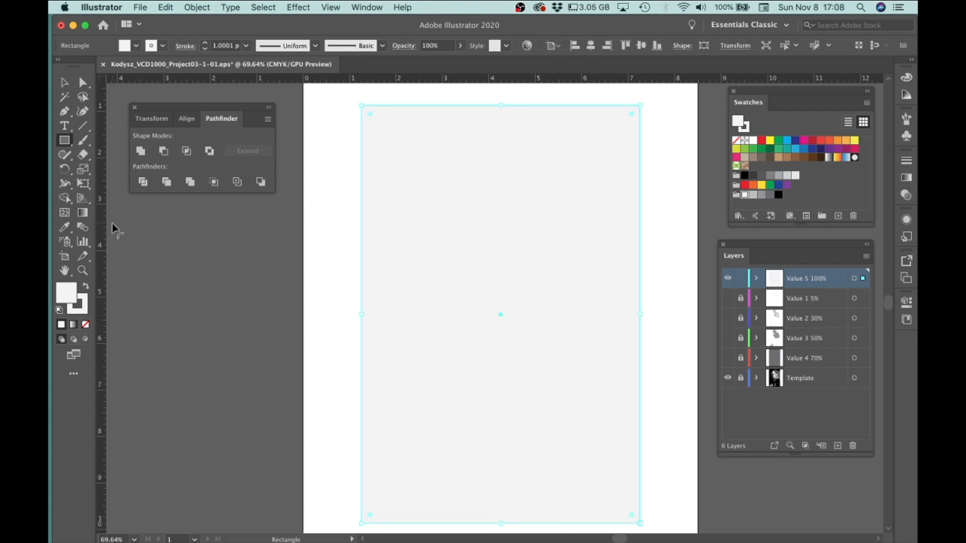
Give the rectangle no fill and a black stroke
left_click(86, 324)
left_click(84, 308)
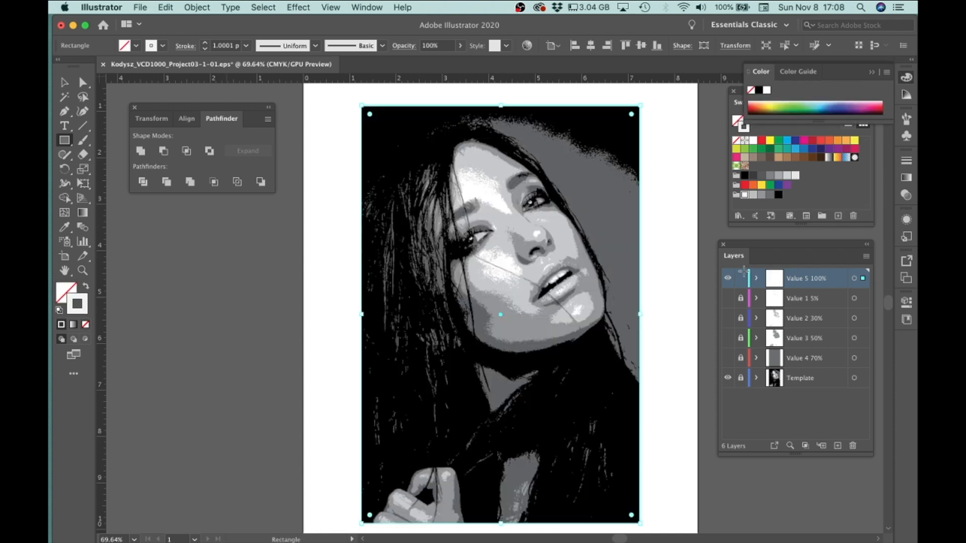
left_click(778, 195)
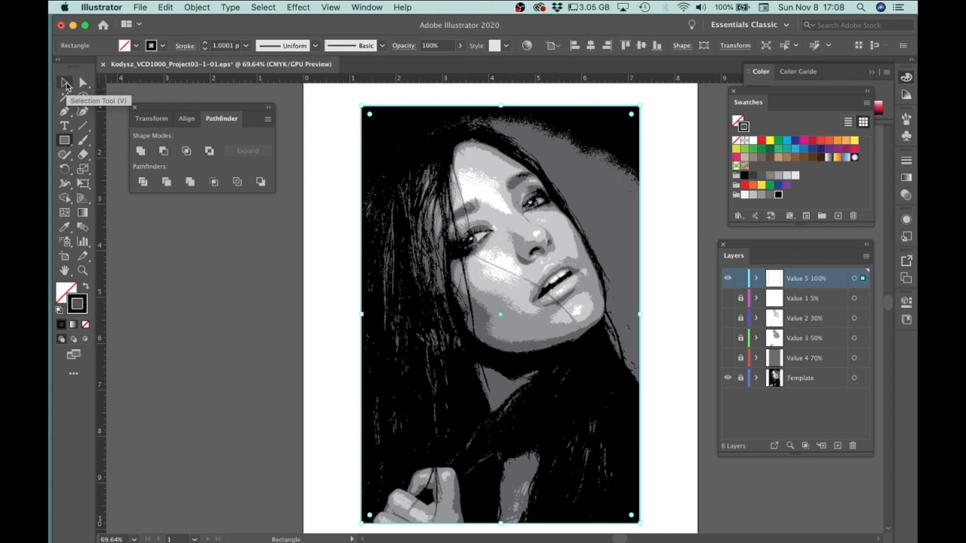
left_click(66, 84)
left_click(770, 426)
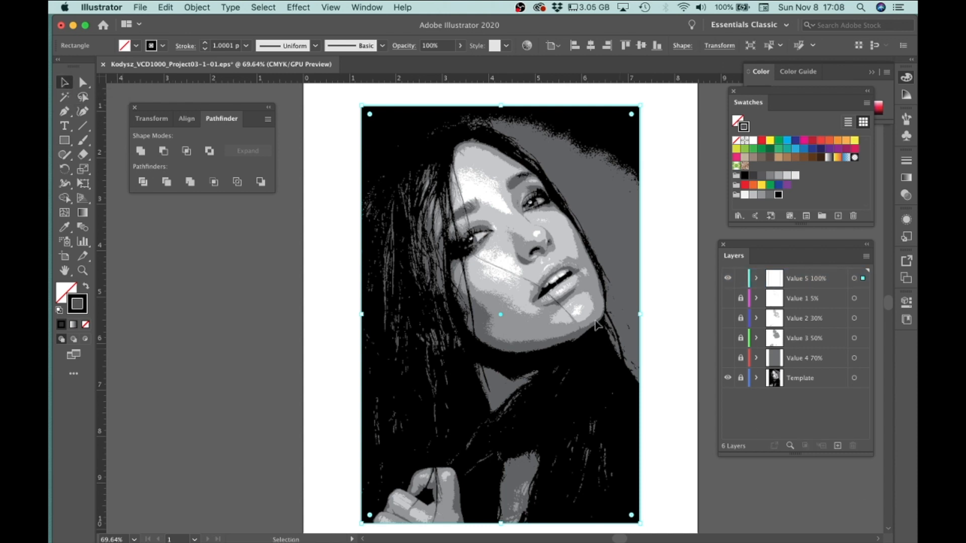
Hide the Template layer to examine the deselected rectangle's outline, and show the layer again
left_click(729, 379)
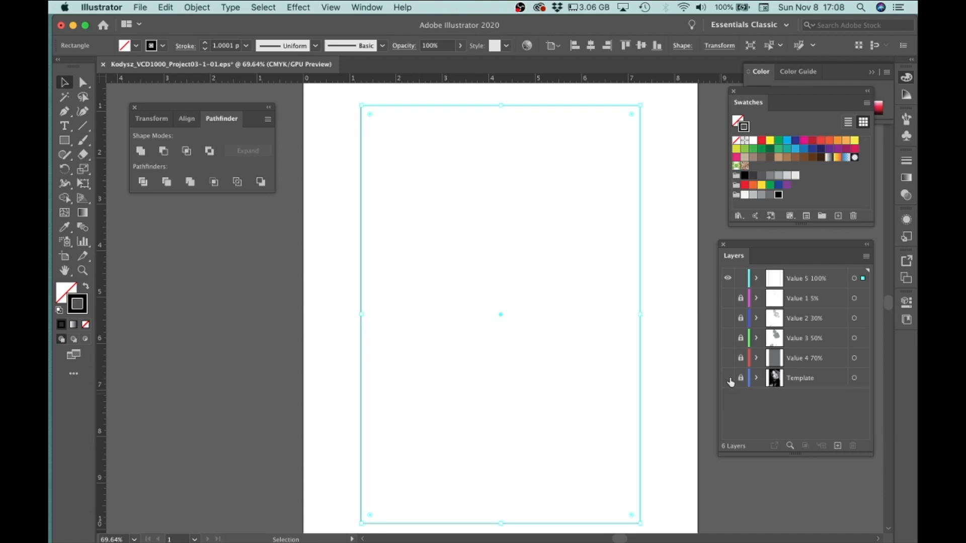
left_click(687, 392)
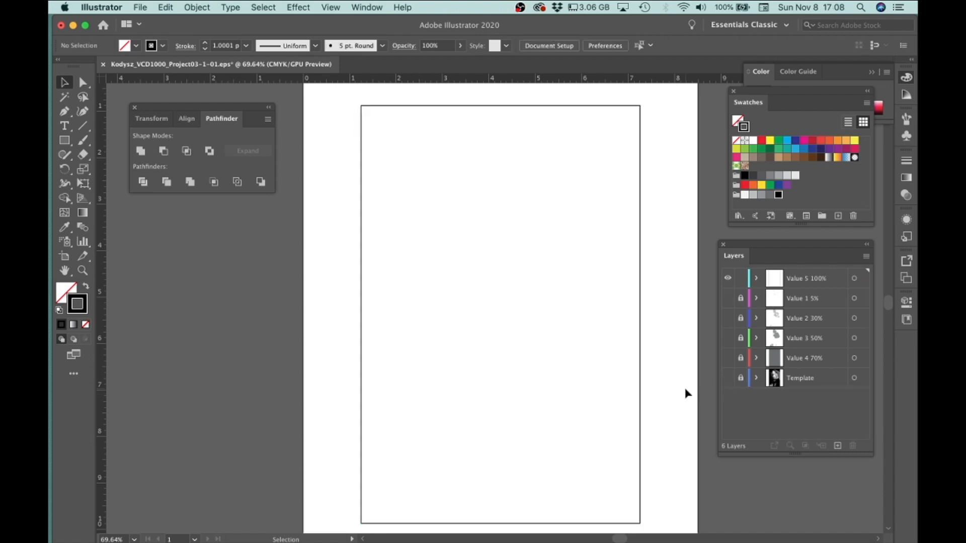
left_click(729, 380)
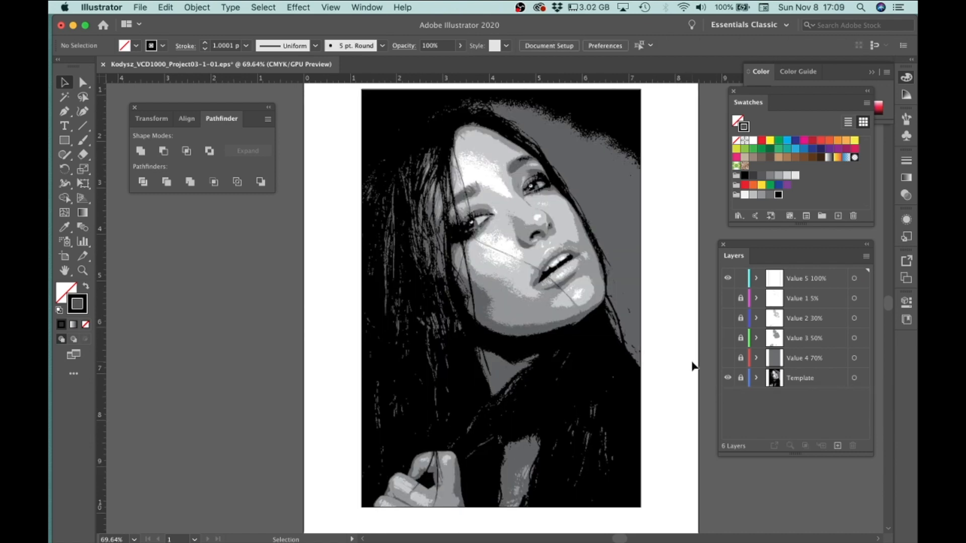
scroll(655, 263, "up", 2)
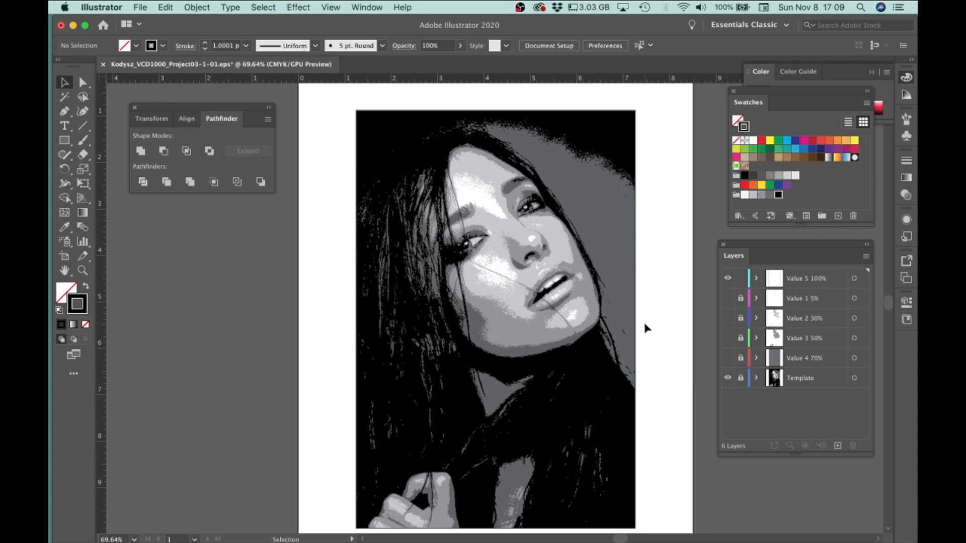
left_click(65, 112)
left_click_drag(676, 198, 671, 259)
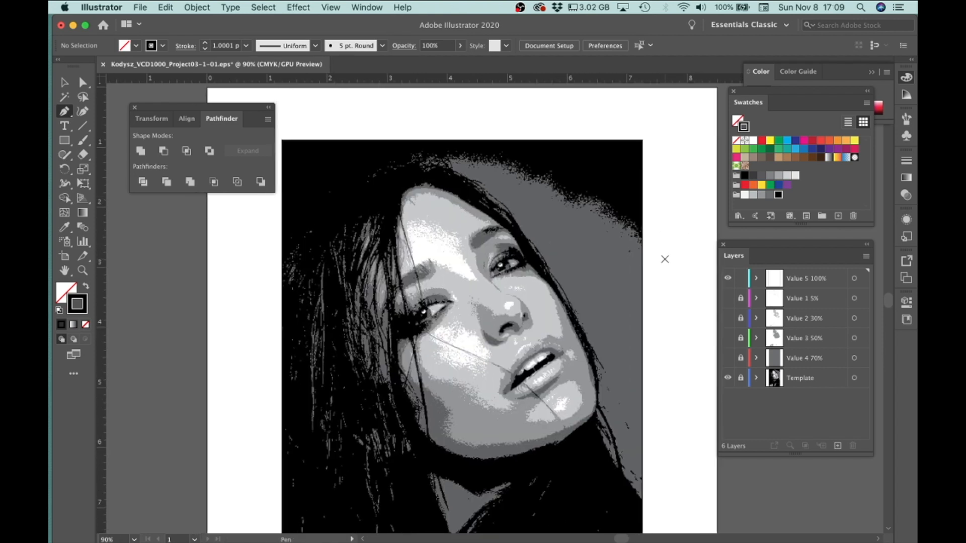
left_click(665, 259)
left_click(626, 221)
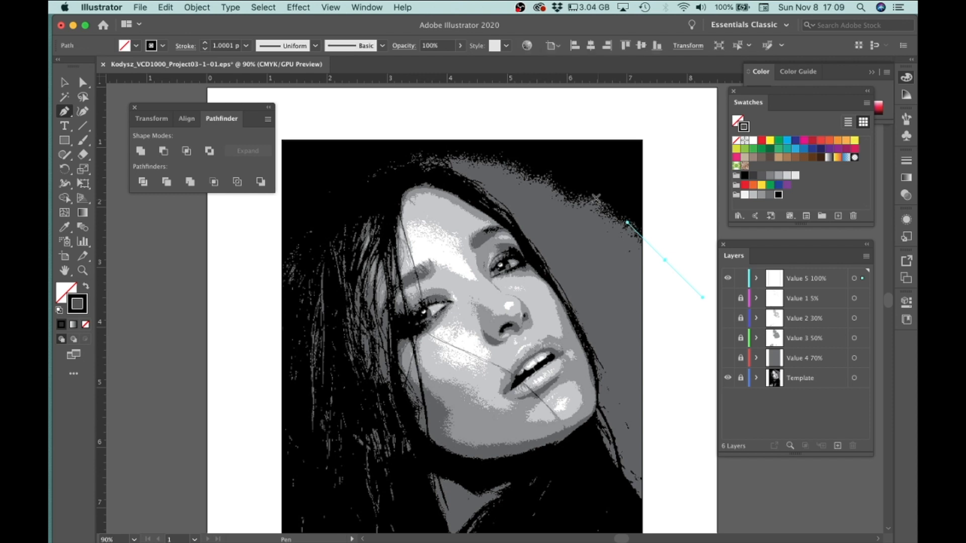
left_click(545, 177)
left_click_drag(532, 172, 530, 171)
key("super+z")
key("super+z")
Turn off Snap to Grid and trace the grey background's upper curve with the Pen tool, from outside the image to above the crown
left_click(331, 7)
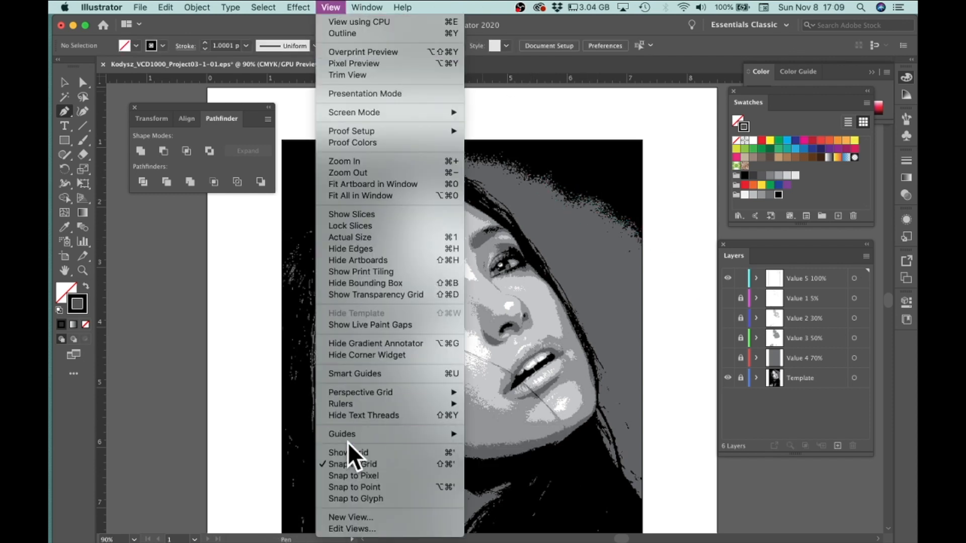
left_click(351, 465)
left_click(709, 311)
left_click(680, 283)
left_click(652, 256)
left_click(625, 217)
left_click(599, 206)
left_click(564, 189)
left_click(543, 179)
left_click(522, 169)
left_click(490, 161)
left_click(462, 157)
left_click(438, 154)
left_click(427, 155)
left_click(417, 157)
left_click(397, 159)
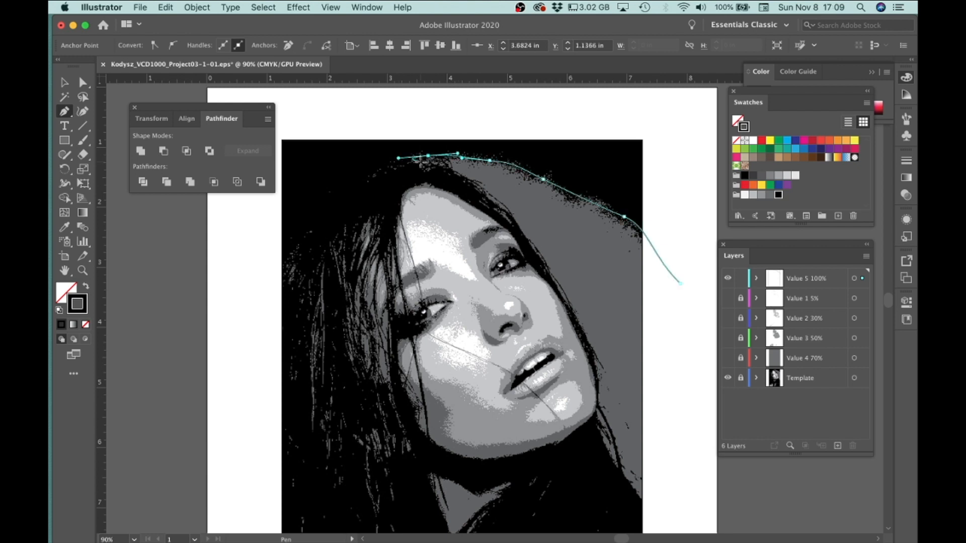
left_click(386, 165)
Turn the path back at its tip and trace the hair's outer edge from the crown down to beside the eyebrow
left_click(425, 165, "super")
left_click(433, 165)
left_click(444, 167)
left_click(473, 180)
left_click(481, 185)
left_click(487, 190)
left_click(522, 217)
left_click(523, 228)
left_click(526, 239)
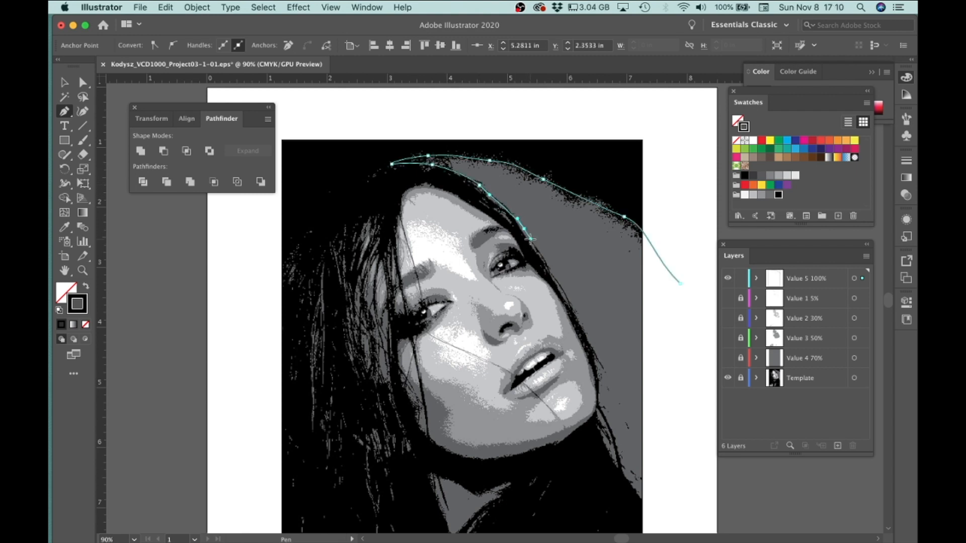
Continue the path down the hair's outer edge, past the eye to beside the nose
left_click_drag(528, 242, 597, 297)
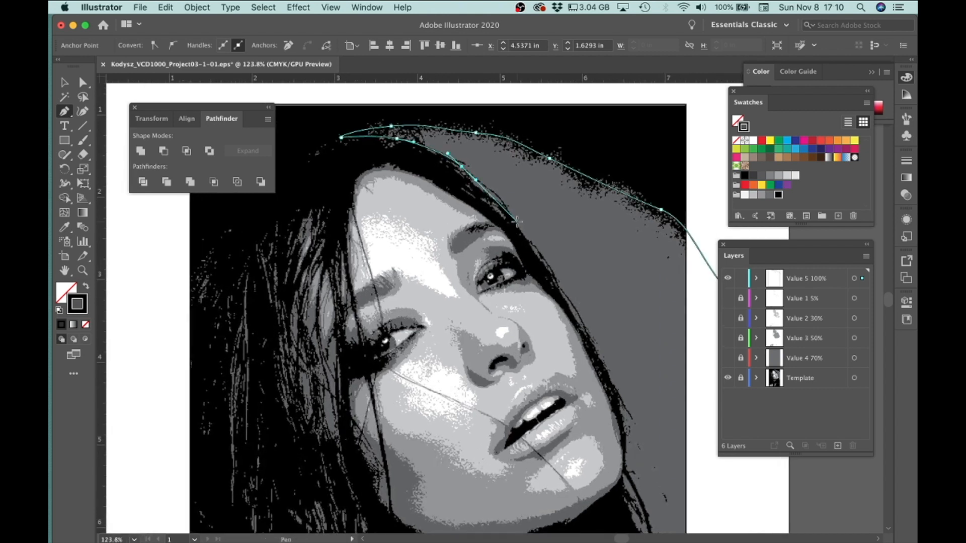
left_click(560, 290)
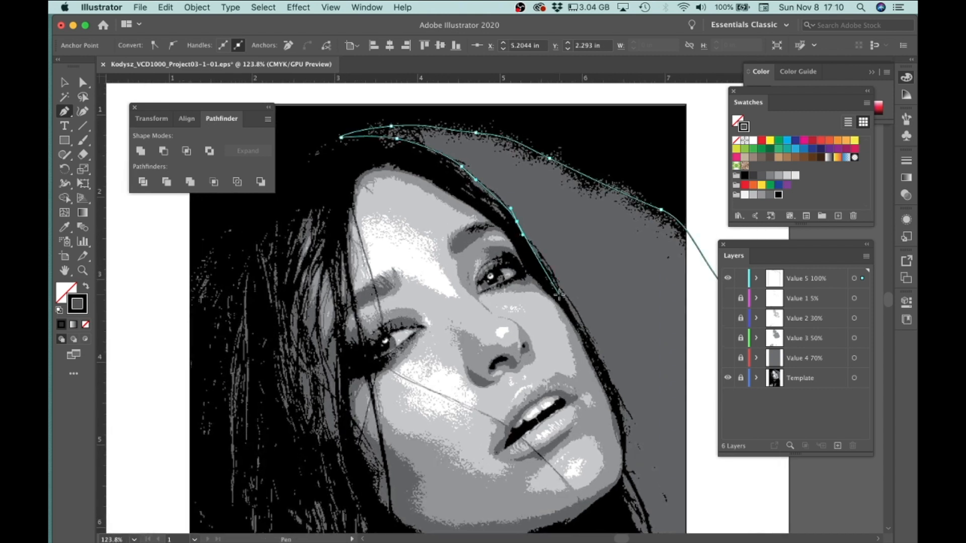
left_click(567, 298)
left_click(583, 333)
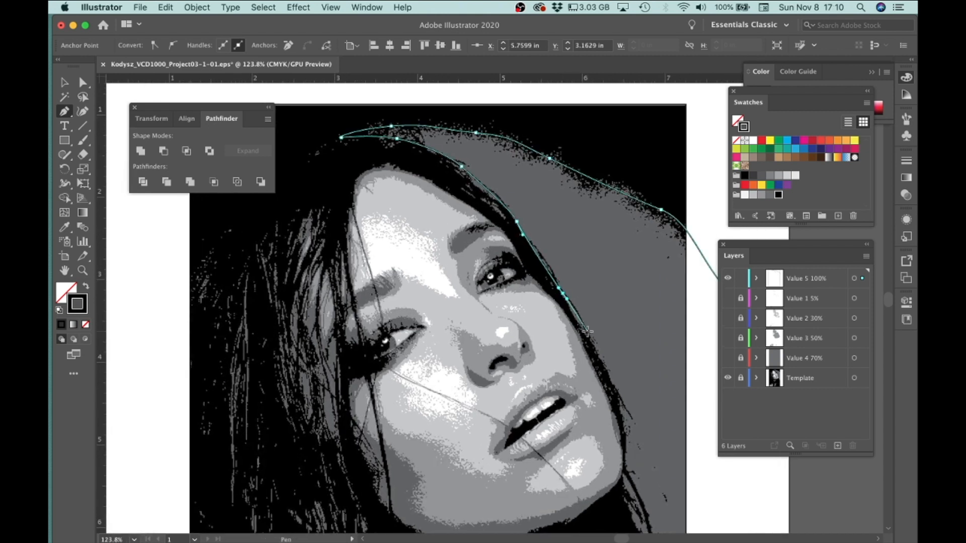
left_click(588, 338)
Continue the path along the hair's outer edge beside the cheek, down to the level of the lips
left_click_drag(603, 344, 526, 232)
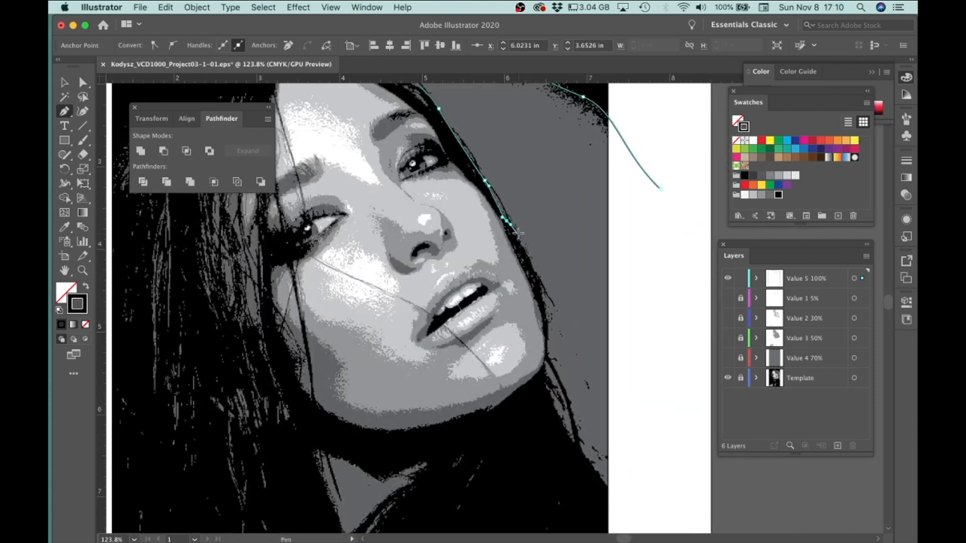
left_click(518, 234)
left_click(530, 261)
left_click(542, 291)
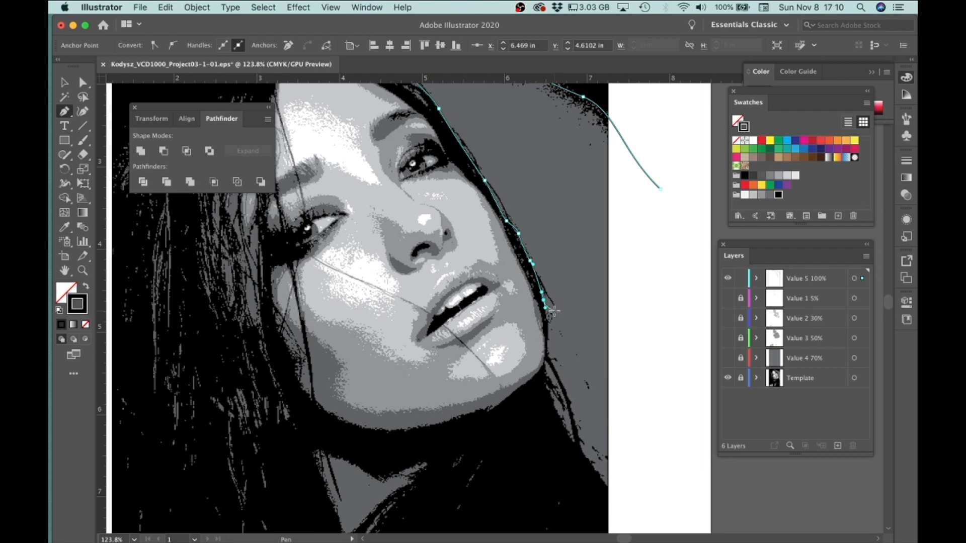
left_click(550, 340)
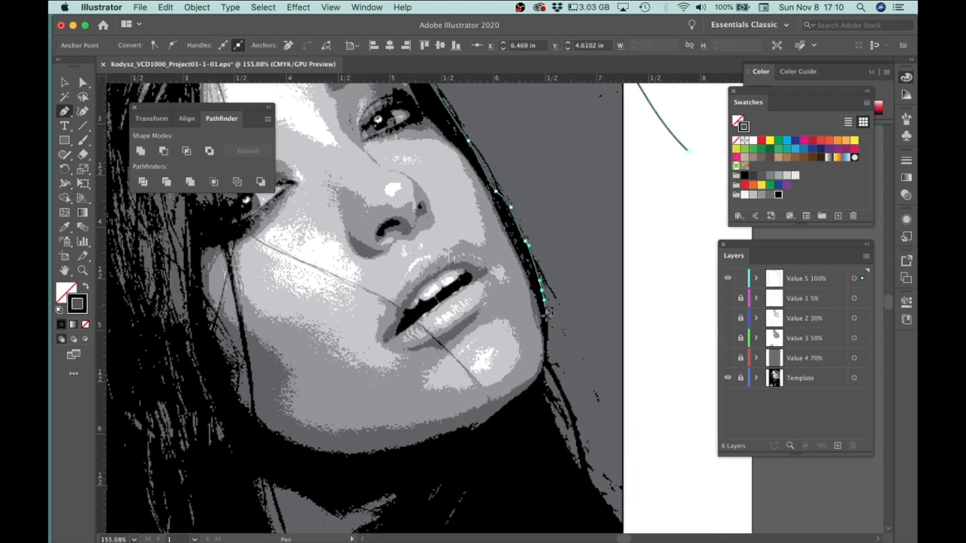
left_click_drag(549, 320, 548, 328)
left_click_drag(547, 363, 552, 401)
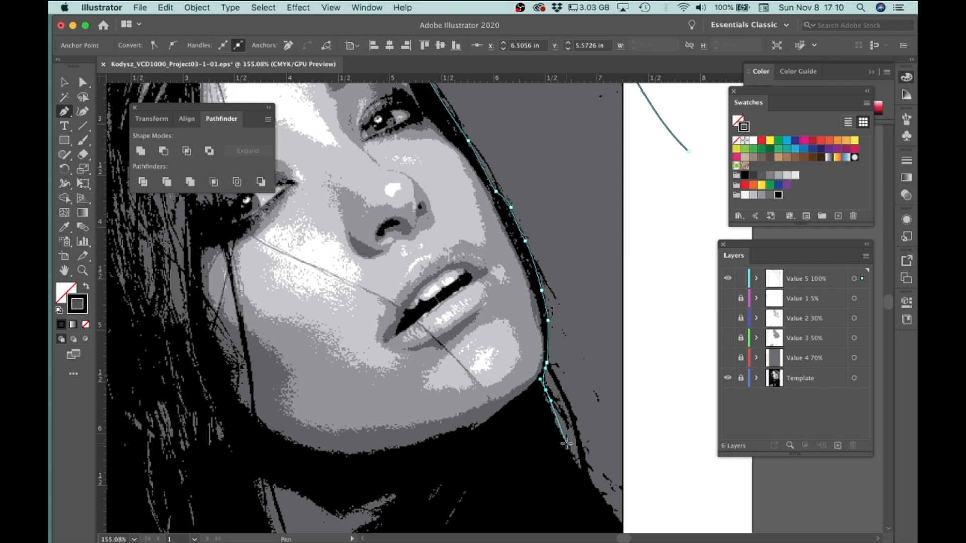
key("super+z")
key("super+z")
Continue the background path from the chin down the loose hair strand and out past the image's edge onto the white artboard
left_click_drag(548, 360, 549, 362)
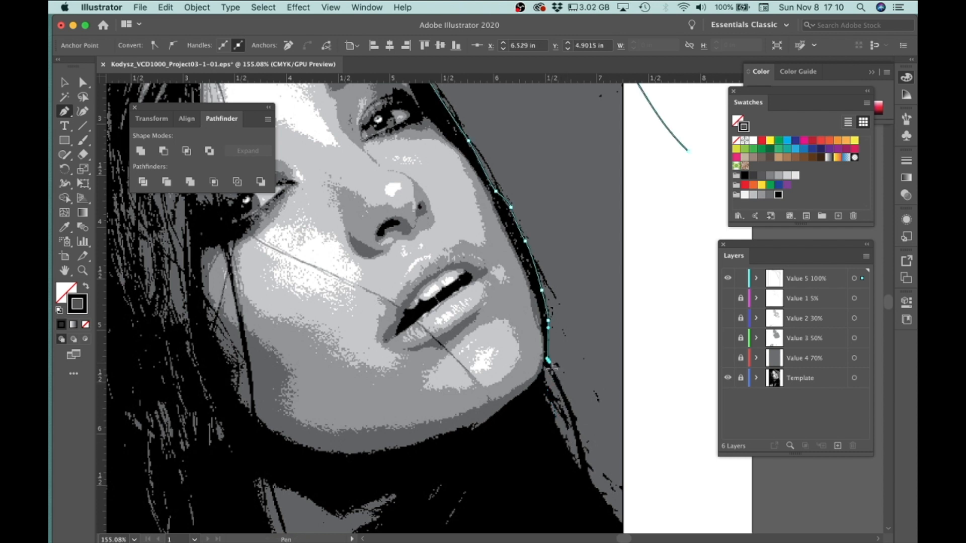
left_click(564, 388)
left_click_drag(584, 449, 594, 485)
left_click_drag(627, 519, 567, 371)
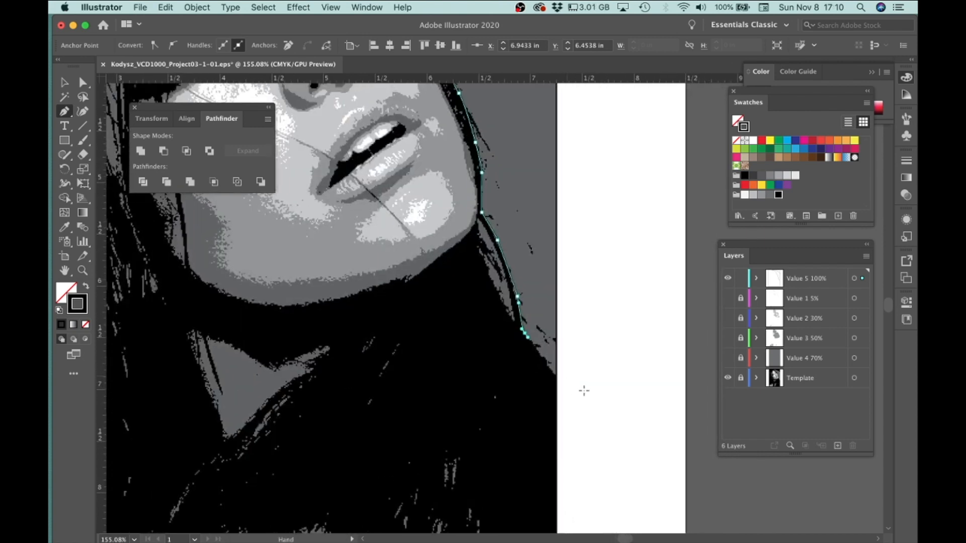
left_click_drag(608, 434, 612, 439)
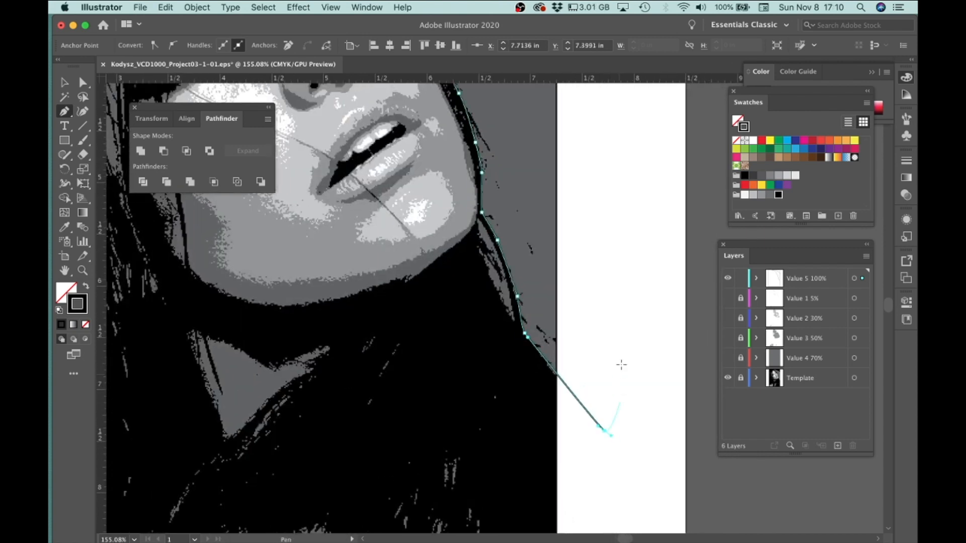
Close the background path at its starting point outside the image, redoing the closing point without a curve
left_click_drag(639, 173, 640, 480)
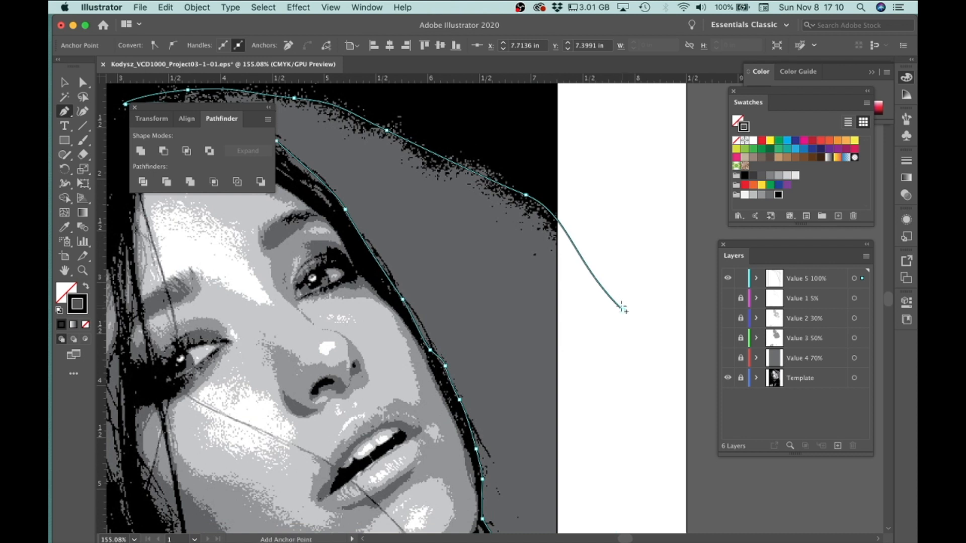
left_click_drag(623, 310, 622, 290)
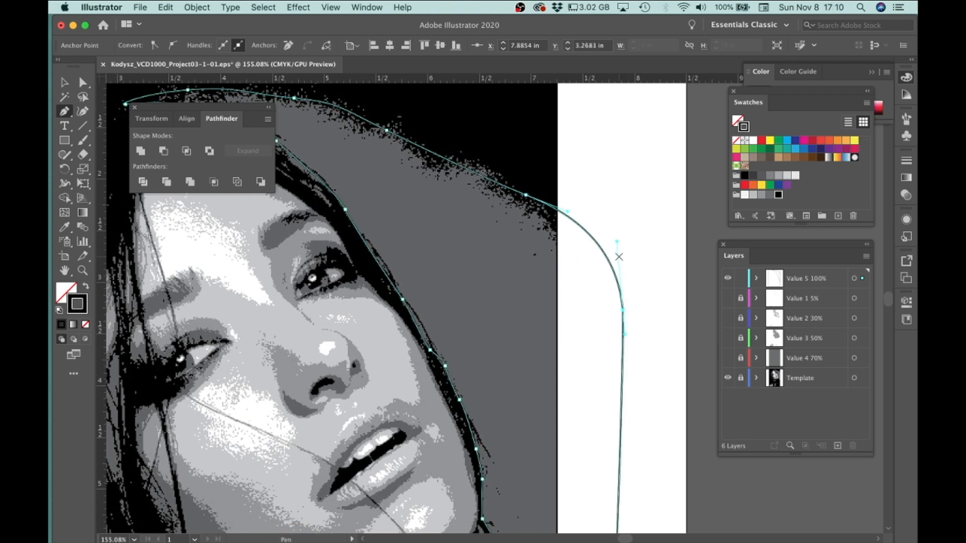
key("super+z")
left_click(622, 310)
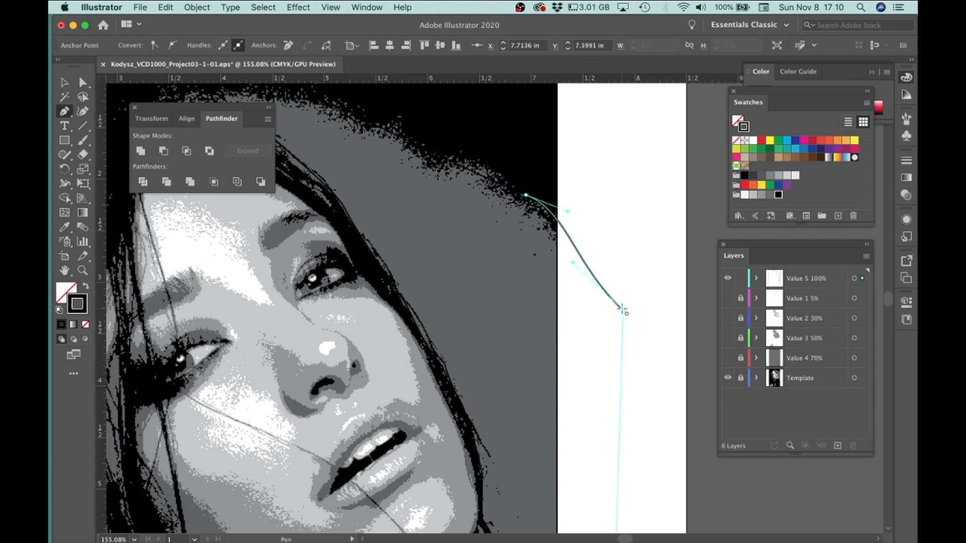
Start a path below the image and trace the right edge of the grey shape beside the hand up towards its top
left_click_drag(650, 359, 493, 344)
left_click_drag(497, 417, 493, 158)
left_click_drag(428, 355, 545, 378)
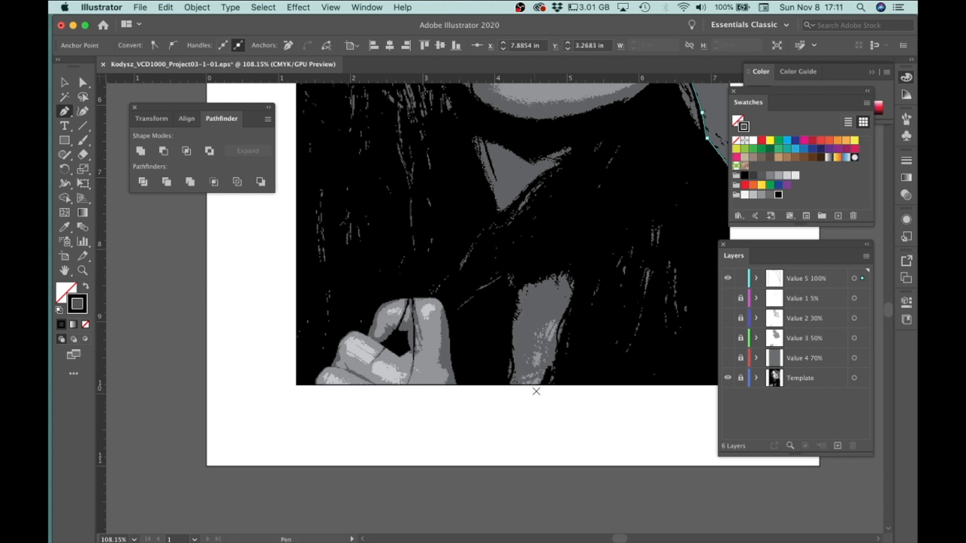
left_click_drag(542, 391, 582, 414)
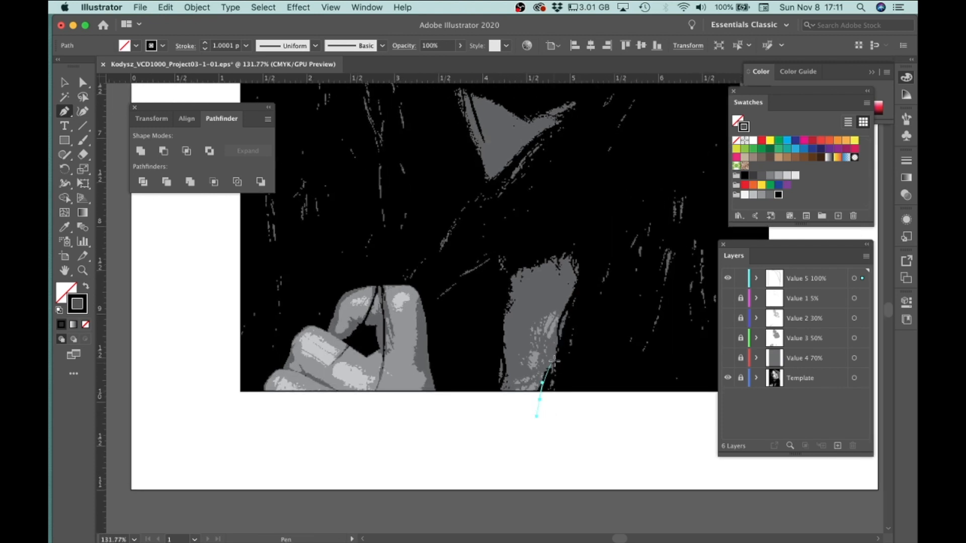
left_click_drag(557, 348, 562, 312)
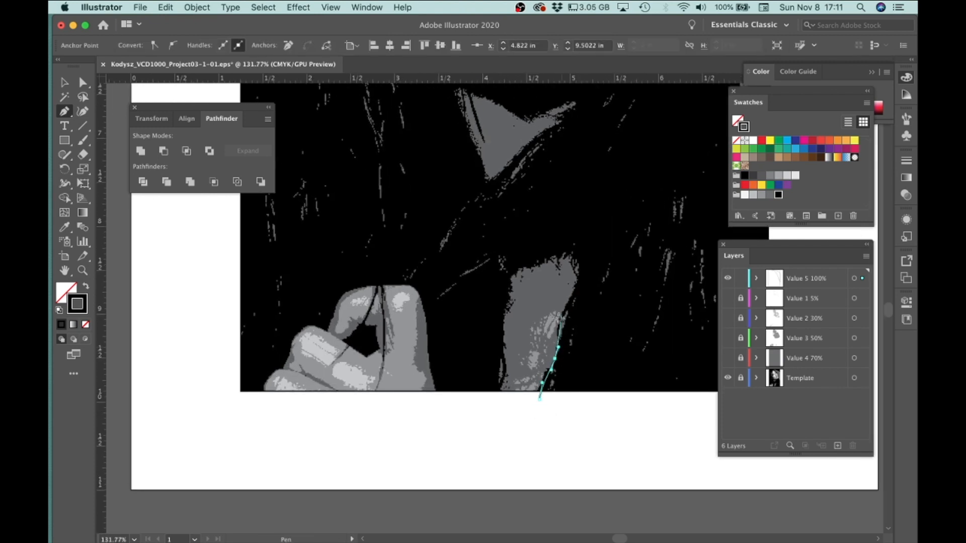
left_click(558, 324)
left_click_drag(568, 301, 574, 261)
Trace the grey shape's top and left edge down past the image and close the path at its start
left_click_drag(572, 256, 572, 259)
left_click(512, 277)
left_click_drag(503, 323, 508, 358)
left_click(493, 412)
left_click(540, 400)
Start a path below the hand and trace its right side and top edge over to the upper fingertip
left_click_drag(437, 399, 597, 385)
left_click(599, 384)
left_click(589, 354)
left_click_drag(586, 312, 586, 298)
left_click_drag(544, 272, 534, 271)
left_click_drag(511, 274, 507, 276)
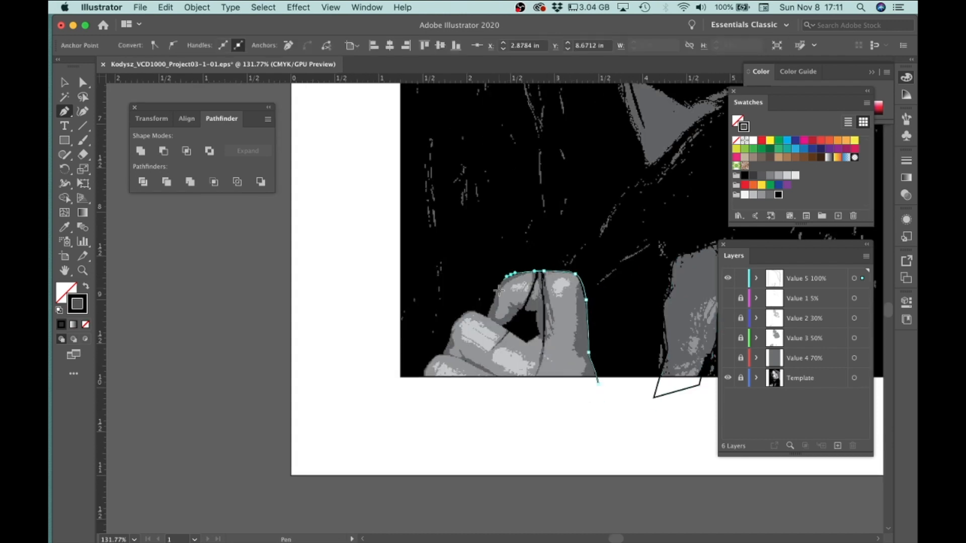
Redo the hand path's last points over the upper fingertip and trace that finger's outer edge down past the notch below it
scroll(507, 278, "up", 5)
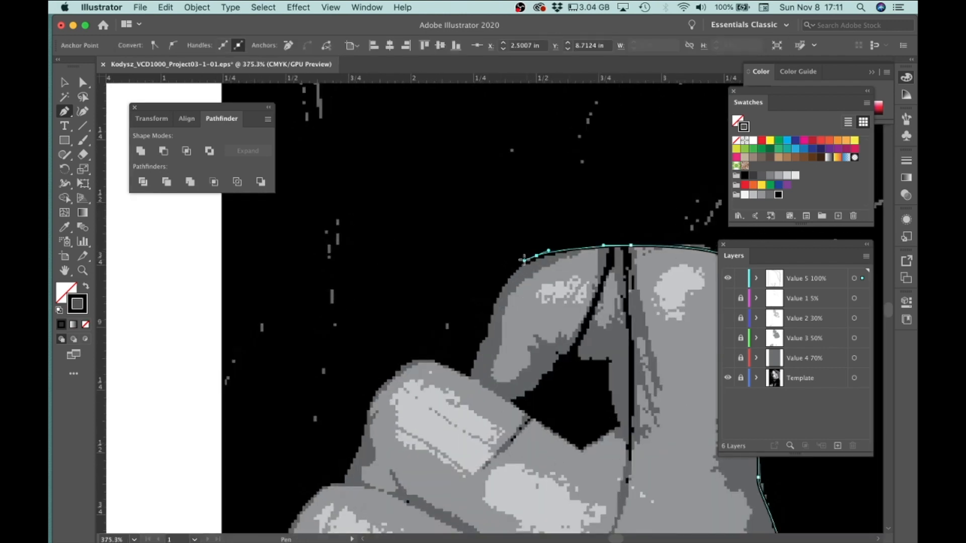
key("super+z")
left_click_drag(557, 253, 550, 254)
left_click(526, 265)
left_click_drag(496, 300, 496, 311)
left_click_drag(483, 344, 475, 350)
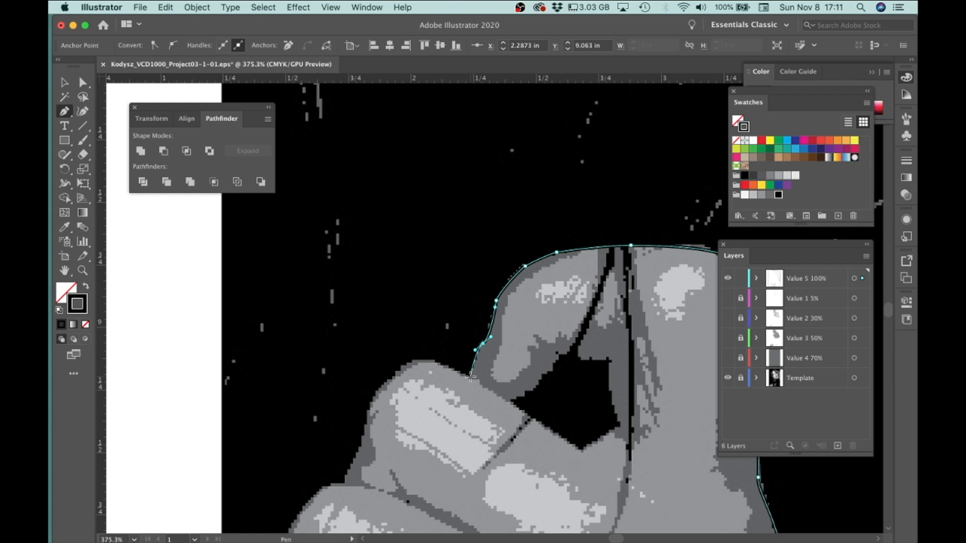
left_click_drag(470, 376, 441, 366)
Continue the hand path around the middle finger's knuckle and down to the notch above the lowest finger
scroll(442, 362, "down", 5)
scroll(442, 362, "left", 3)
left_click(525, 198)
left_click_drag(498, 221, 494, 225)
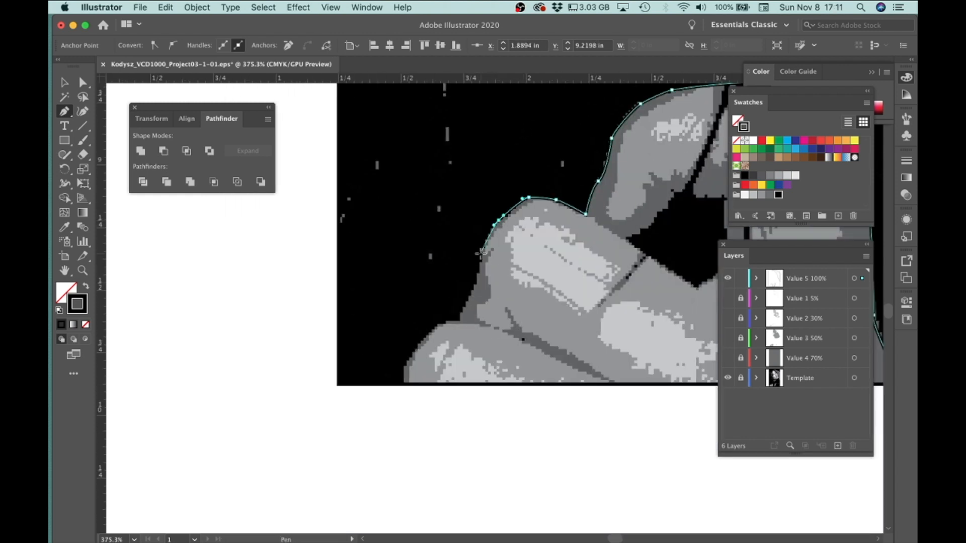
left_click(480, 255)
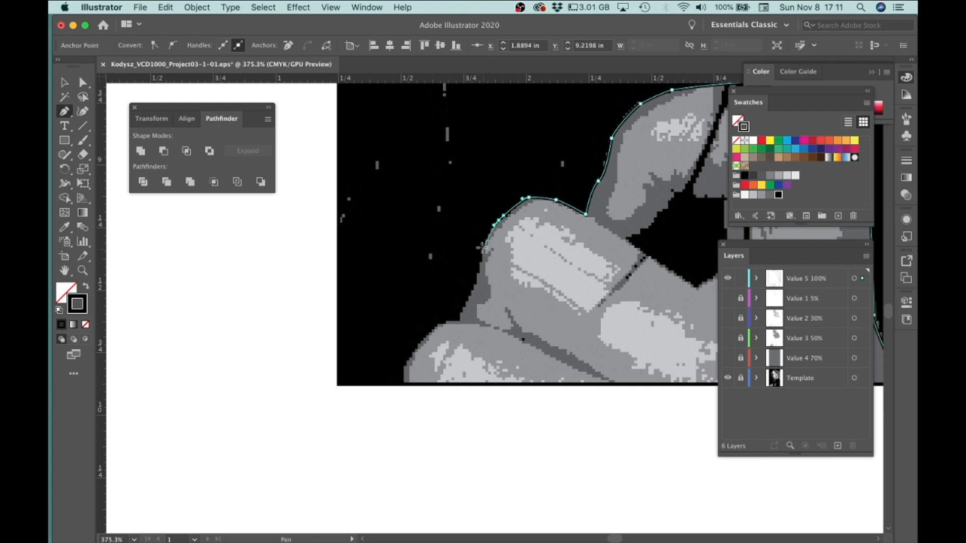
left_click(476, 280)
left_click(463, 306)
left_click(460, 319)
Trace the lowest finger's outer edge down past the image's lower edge, redoing the points that stray from the contour
left_click(445, 320)
left_click(428, 333)
key("super+z")
left_click_drag(435, 317, 574, 397)
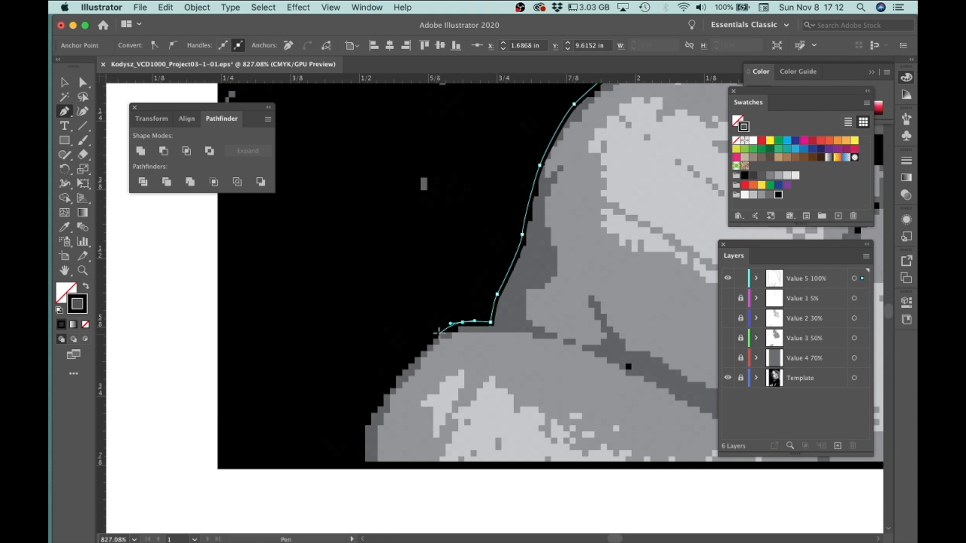
mouse_move(425, 344)
left_mouse_down()
mouse_move(418, 352)
mouse_move(453, 325)
mouse_move(417, 351)
left_mouse_up()
key("super+z")
key("space")
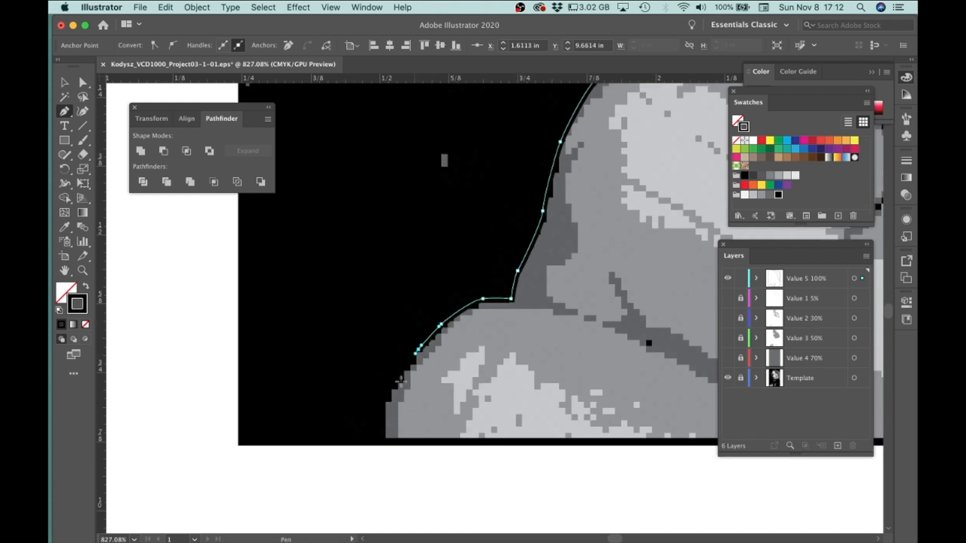
left_click_drag(399, 382, 387, 410)
left_click(384, 458)
Close the hand path along the strip below the image at its starting point and deselect it
key("super+space")
left_click_drag(513, 494, 360, 388)
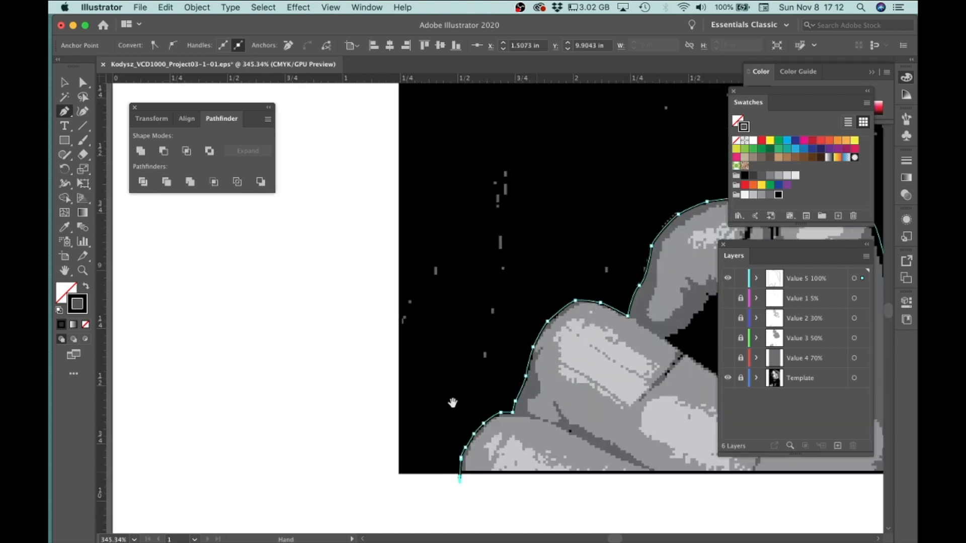
left_click_drag(514, 448, 269, 253)
left_click(673, 297)
left_click(63, 82)
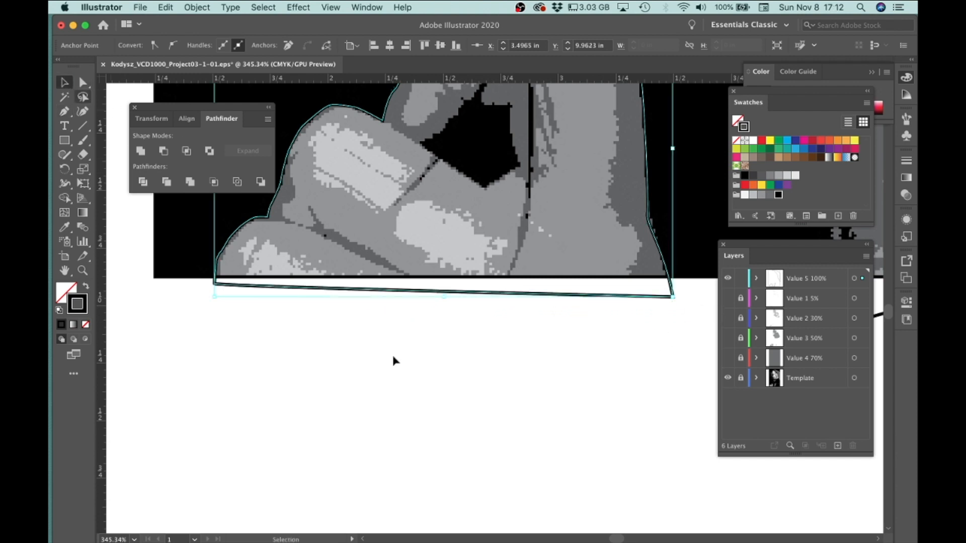
left_click(456, 368)
Select the rectangle framing the image and swap its fill and stroke for a black fill without a stroke
left_click_drag(610, 376, 415, 277)
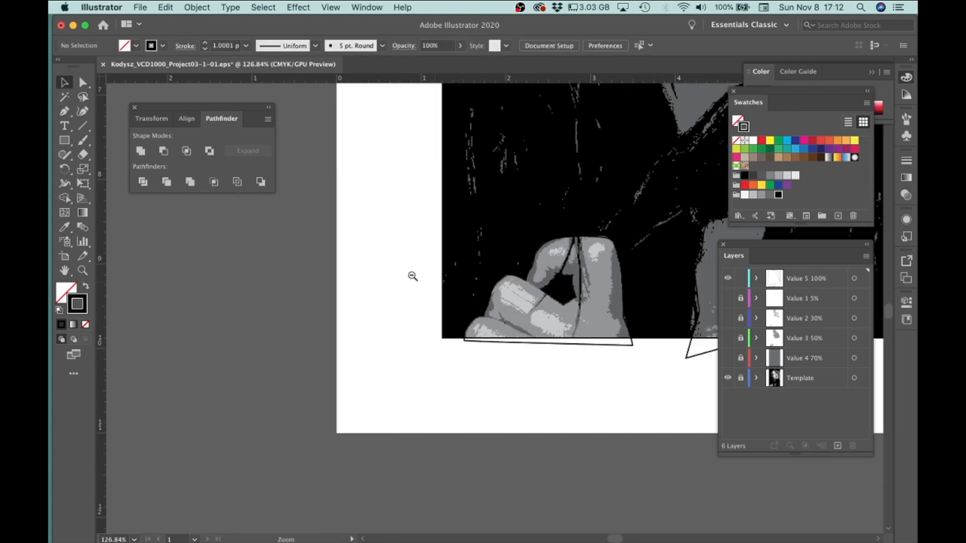
left_click_drag(639, 262, 437, 379)
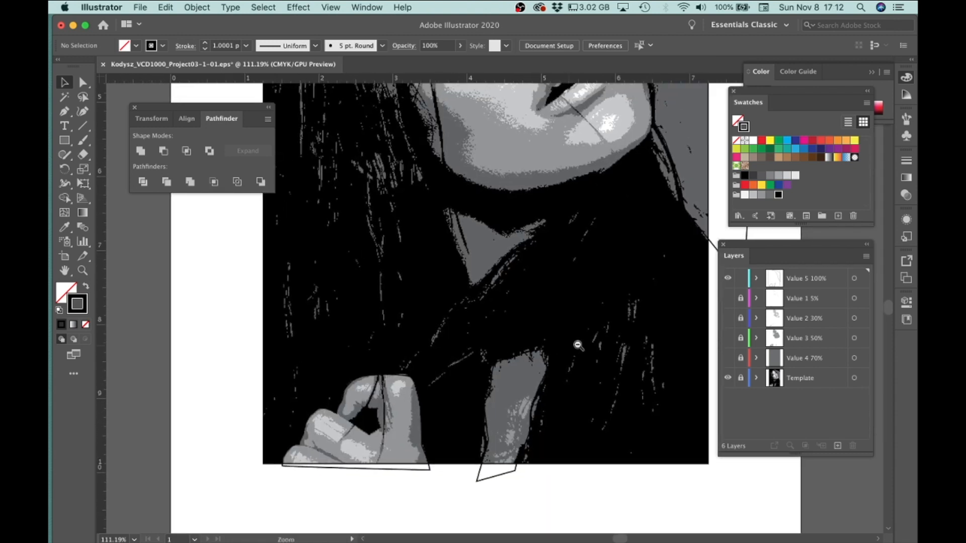
scroll(578, 342, "down", 3)
scroll(582, 345, "down", 2)
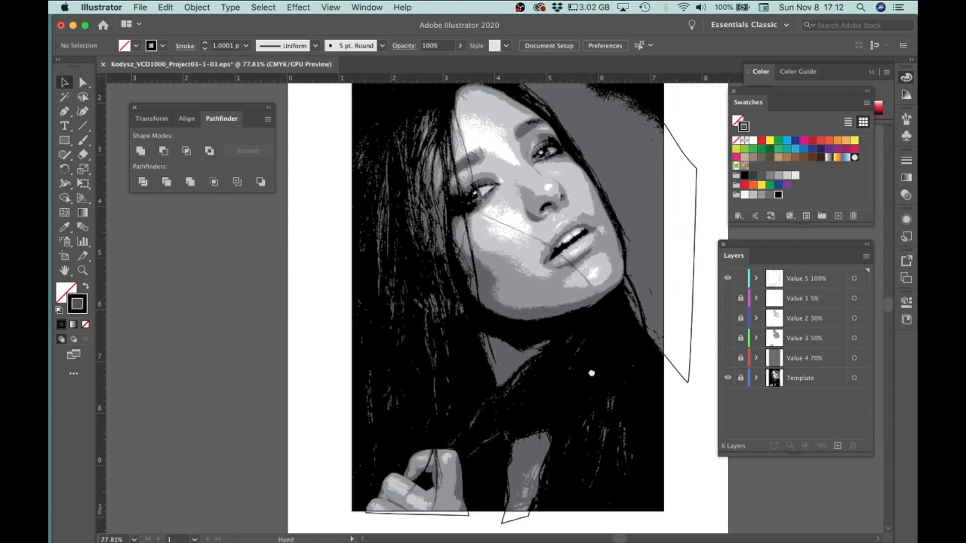
scroll(584, 350, "up", 2)
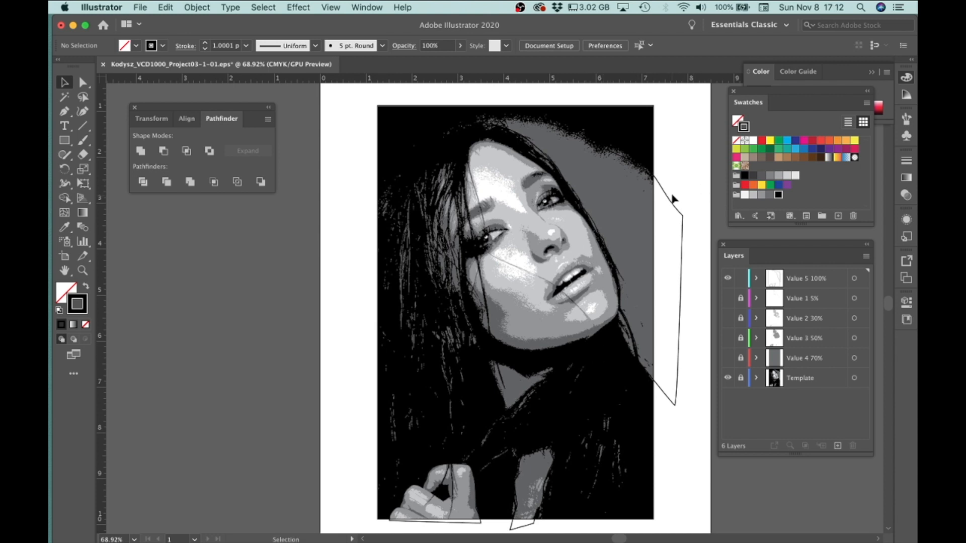
left_click(412, 110)
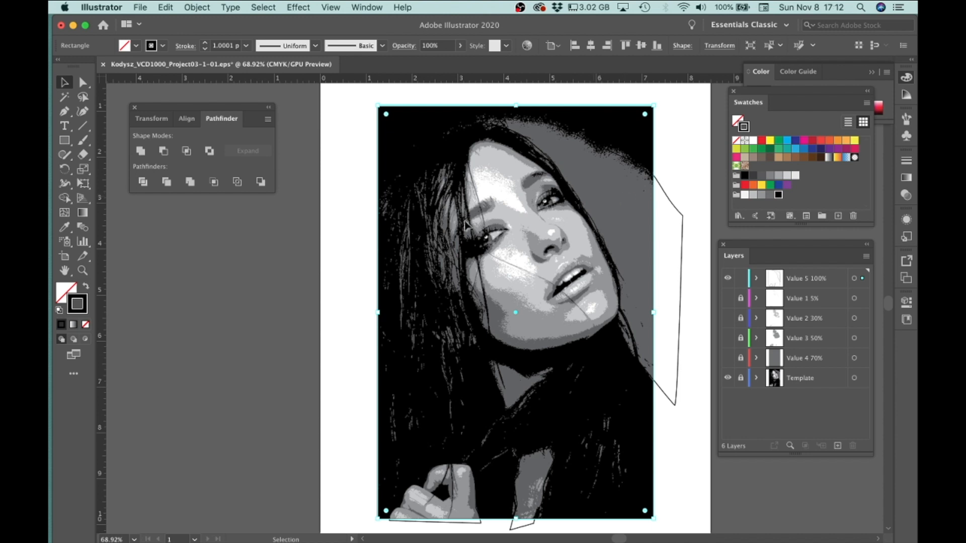
left_click(86, 287)
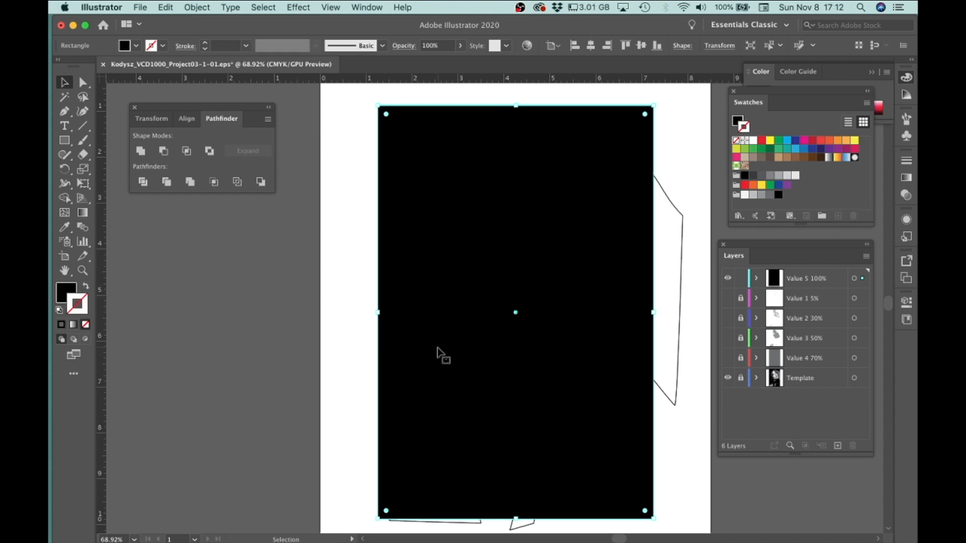
Subtract the traced background shape from the black rectangle with Minus Front and deselect the result
left_click(677, 213)
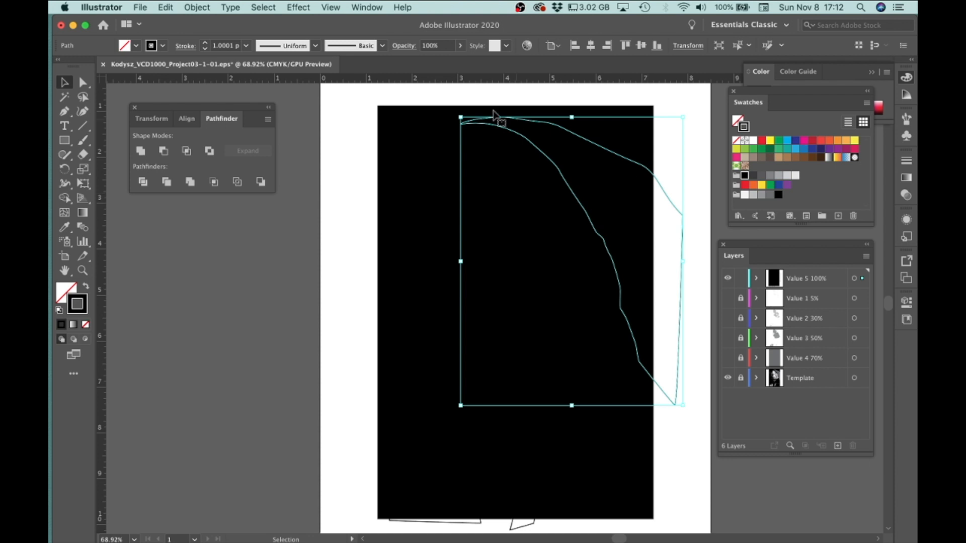
left_click(423, 114, "shift")
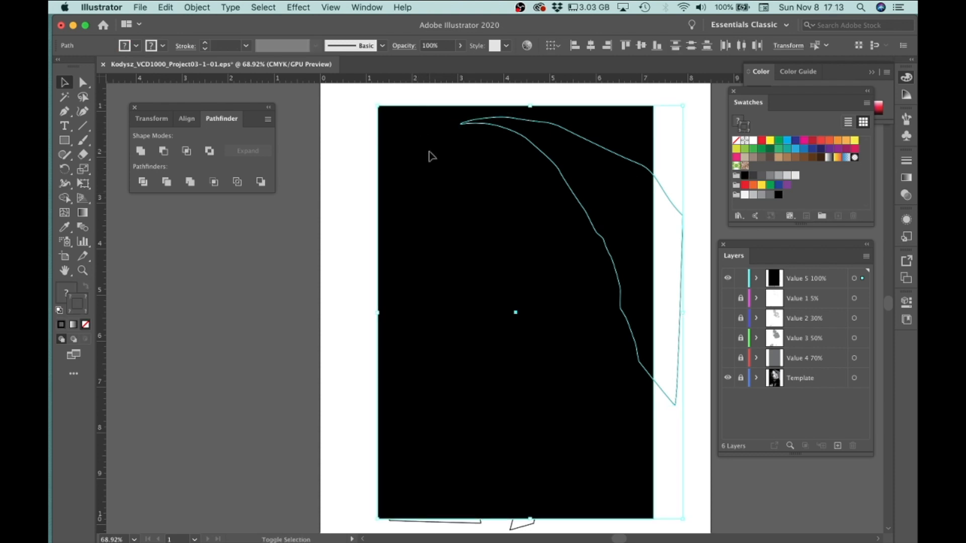
left_click(164, 151)
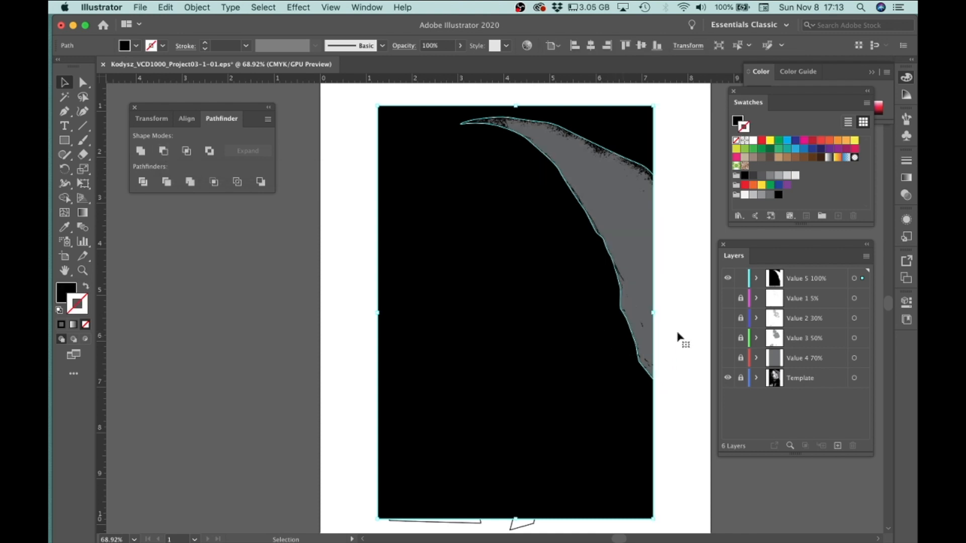
left_click(685, 286)
Subtract the traced hand and the grey shape beside it from the black rectangle with Minus Front, and deselect the result
key("space")
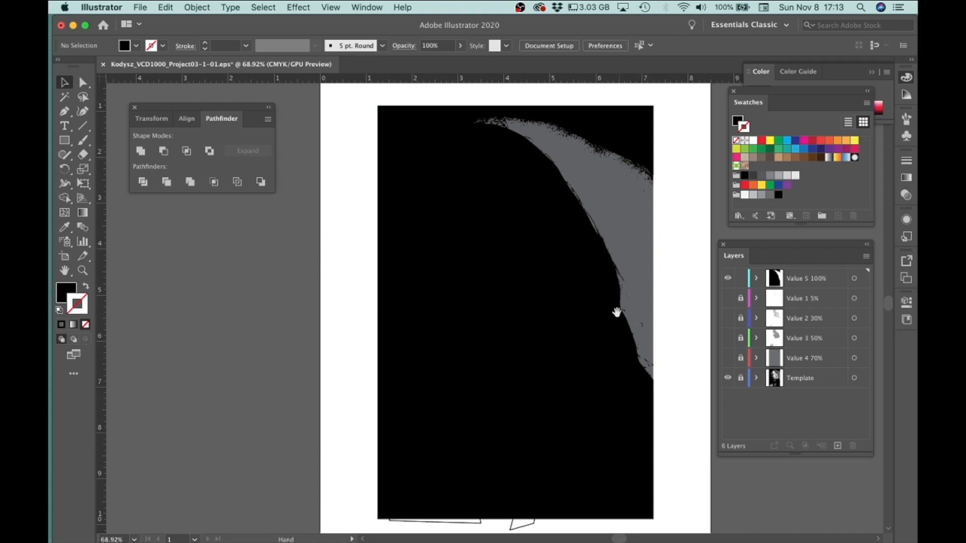
left_click_drag(535, 380, 526, 204)
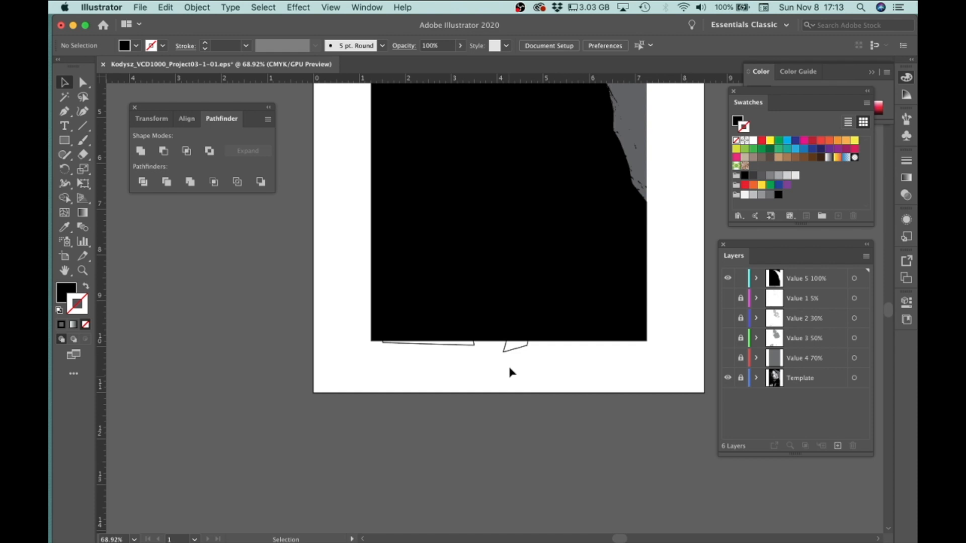
left_click(509, 351)
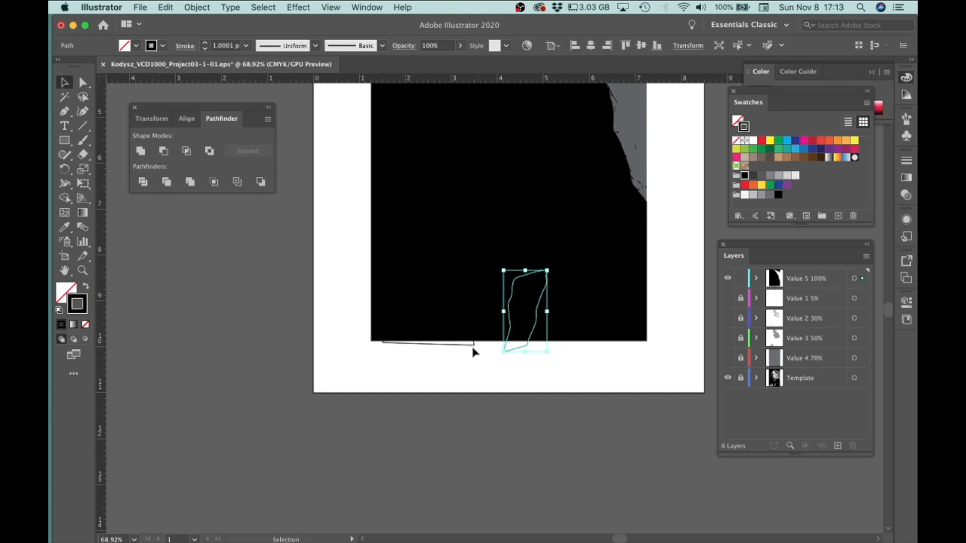
left_click(468, 349, "shift")
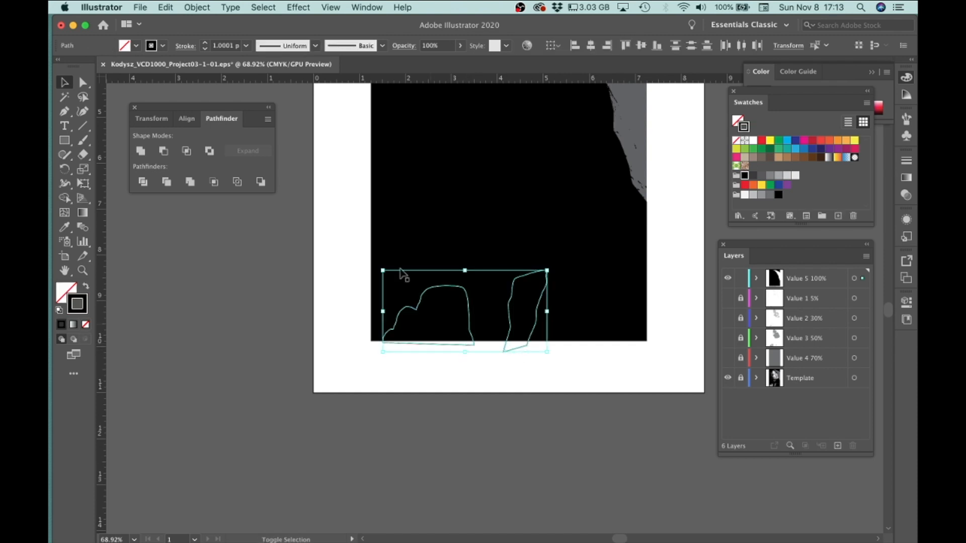
left_click(386, 224, "shift")
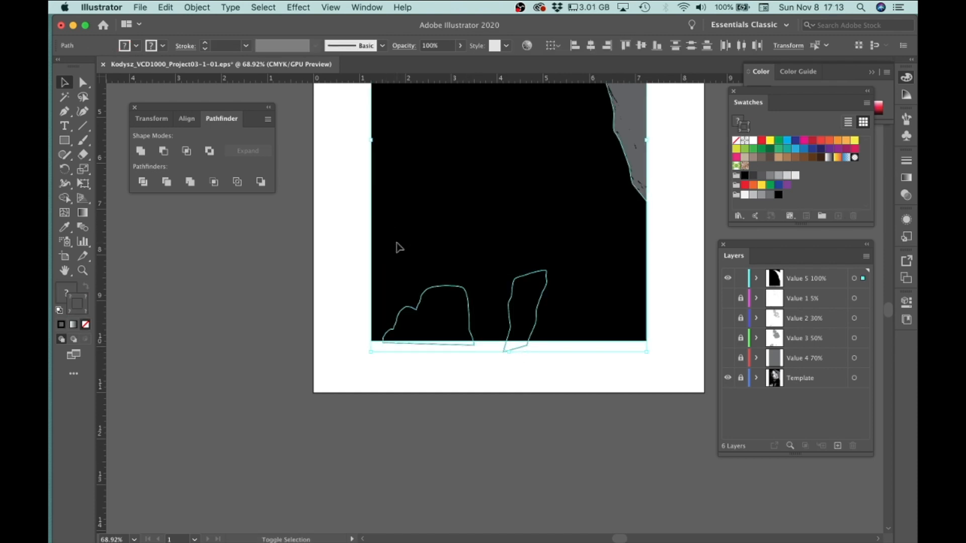
left_click(163, 151)
left_click(570, 380)
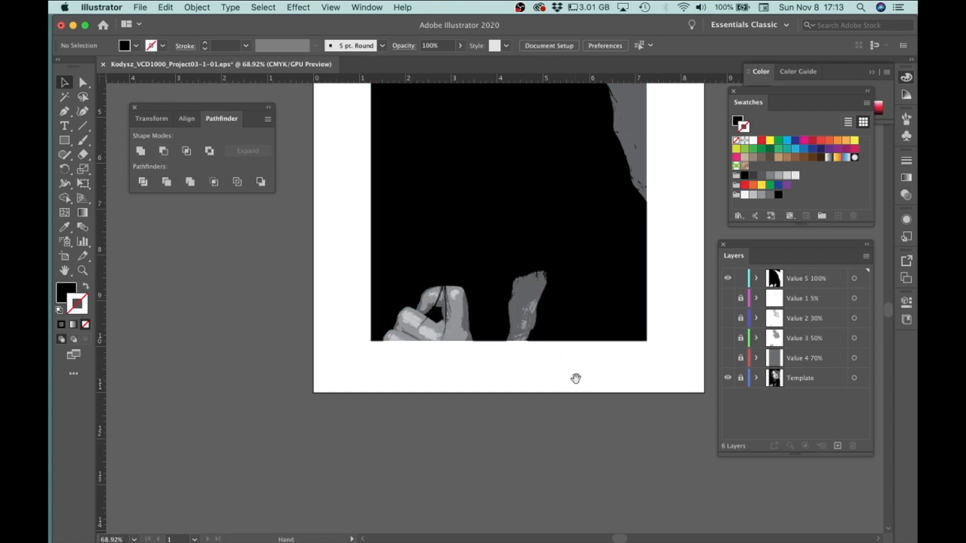
left_click(565, 361, "alt+super")
scroll(563, 377, "up", 5)
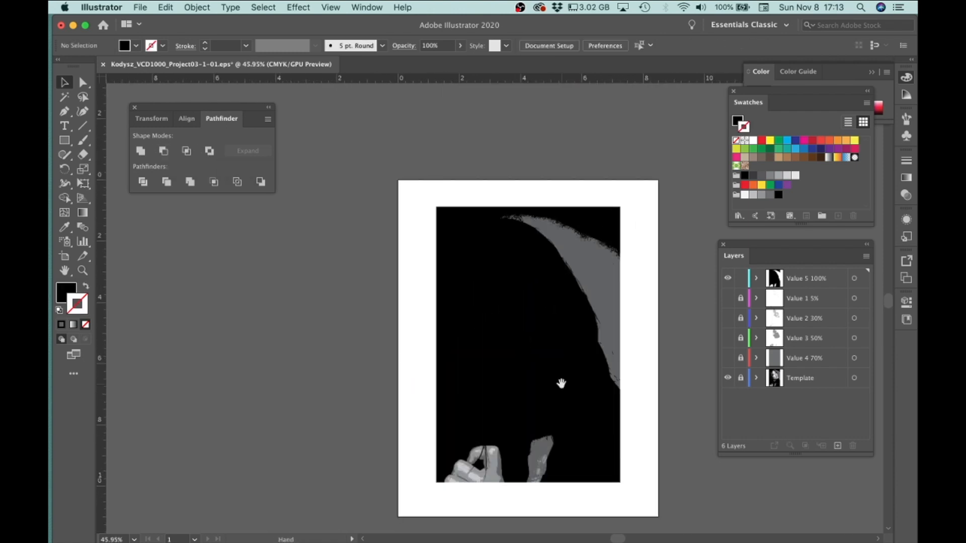
left_click_drag(561, 391, 549, 336)
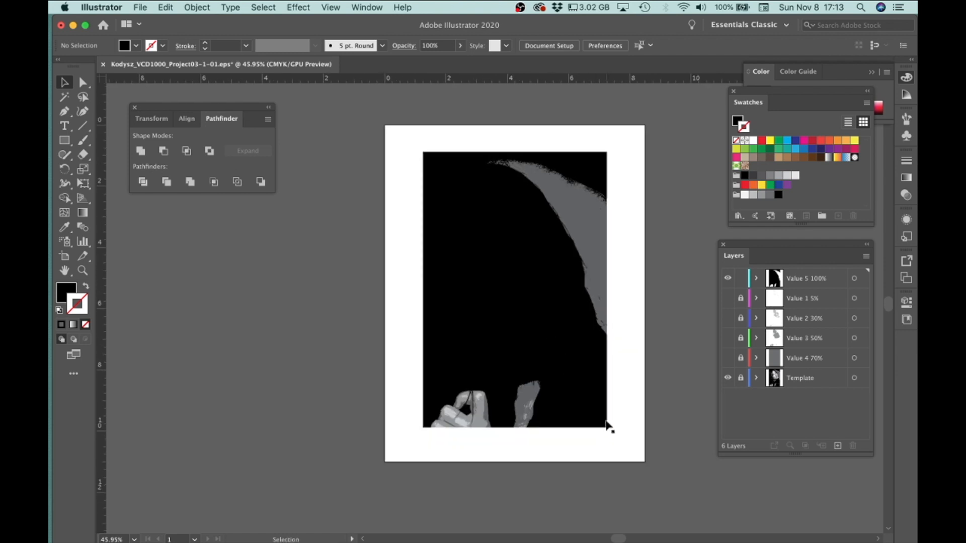
Swap the black shape's fill and stroke, set its stroke to 0.5 pt, and deselect it
left_click(542, 301)
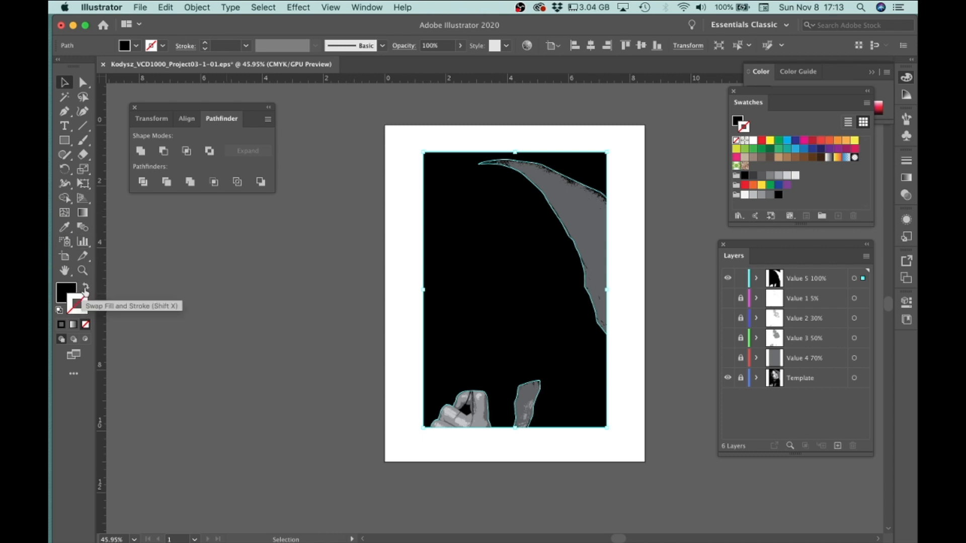
left_click(86, 288)
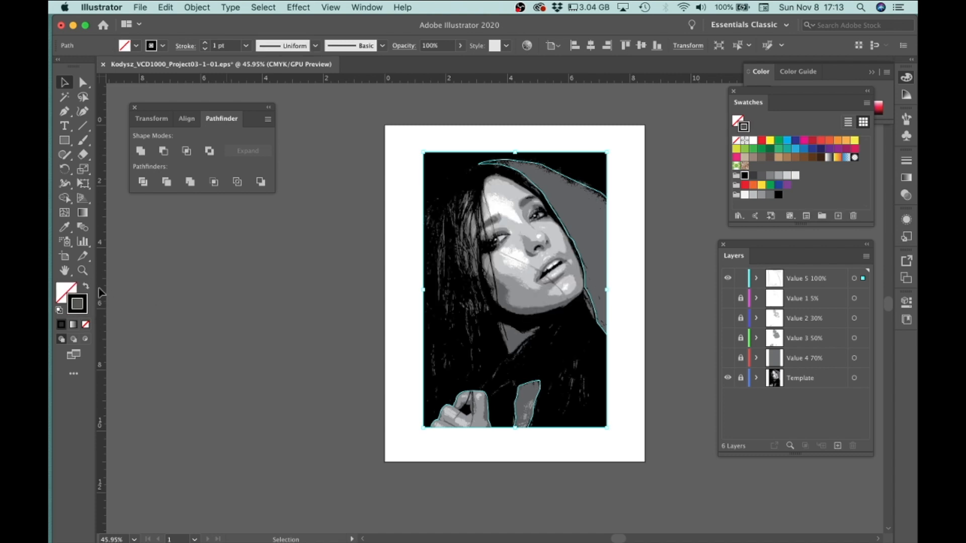
left_click(247, 45)
left_click(262, 71)
left_click(344, 285)
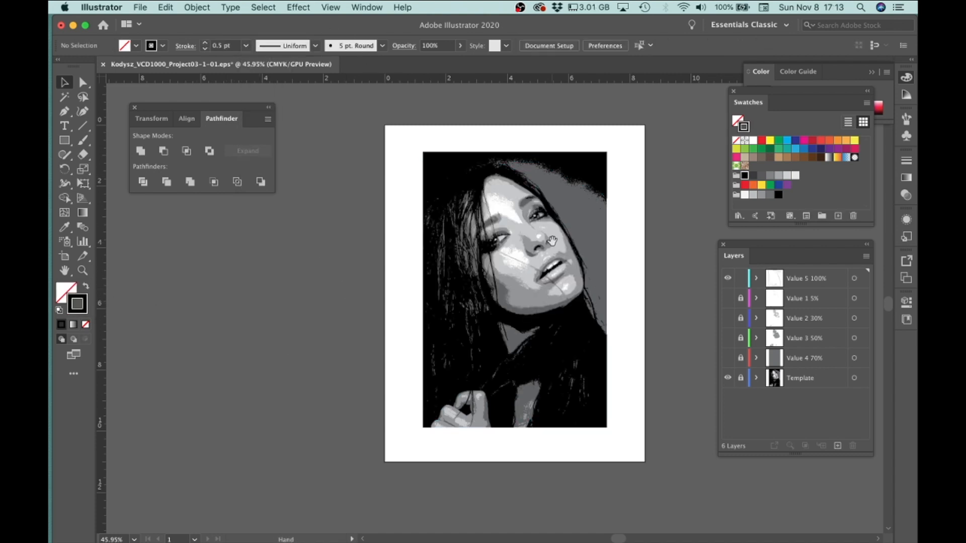
Start a Pen tool path at the side of the chin and trace the lower jaw edge towards the long hair
left_click_drag(563, 245, 696, 353)
left_click_drag(551, 261, 619, 307)
left_click_drag(518, 265, 544, 312)
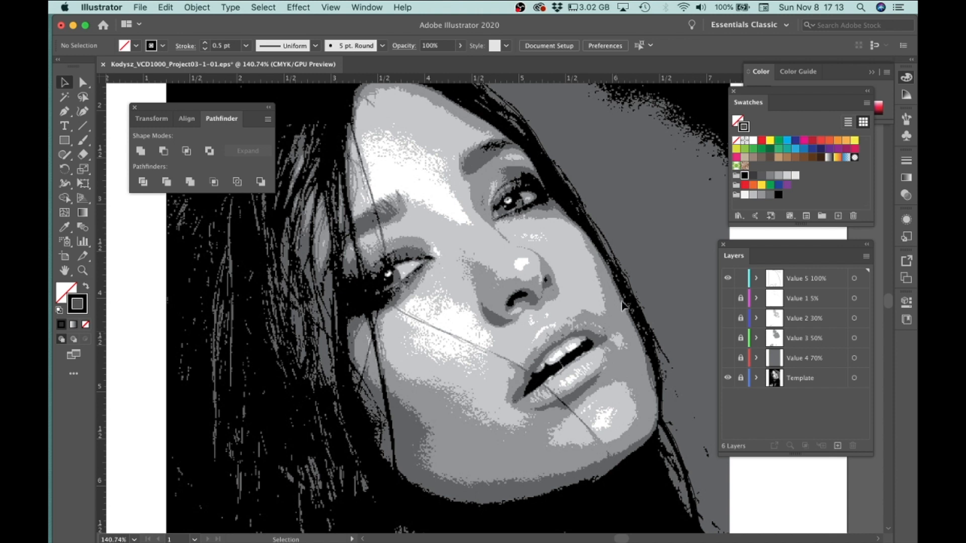
left_click(67, 113)
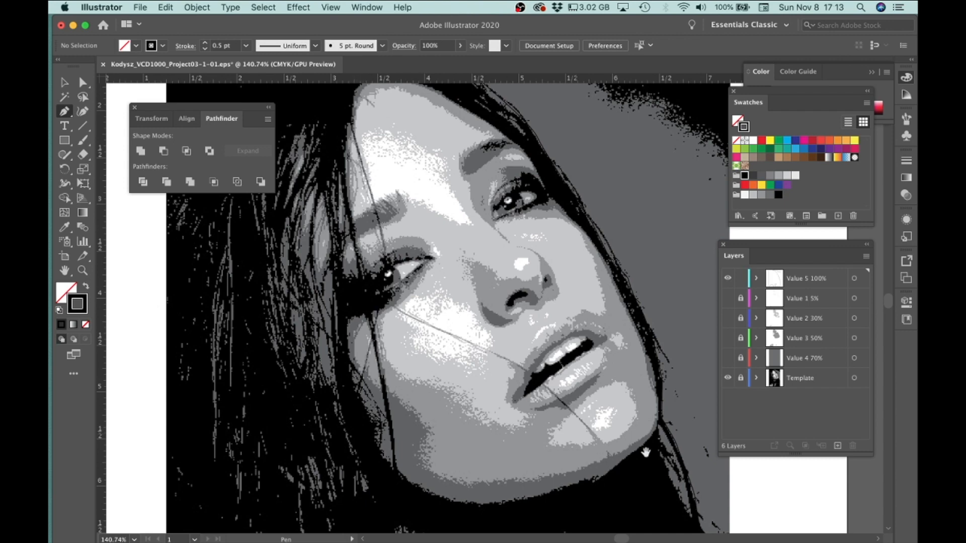
scroll(708, 485, "up", 3)
left_click_drag(637, 474, 586, 395)
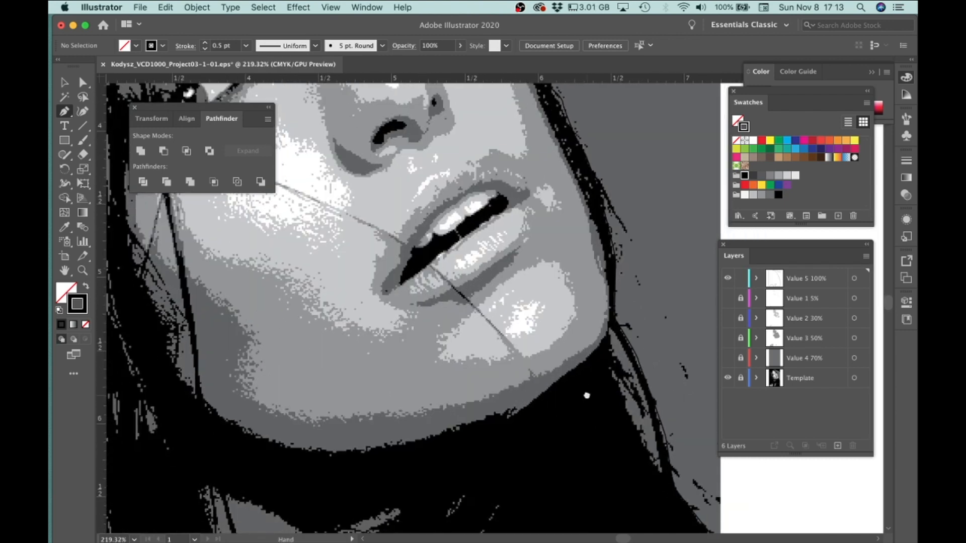
left_click_drag(604, 336, 596, 347)
left_click_drag(535, 401, 517, 408)
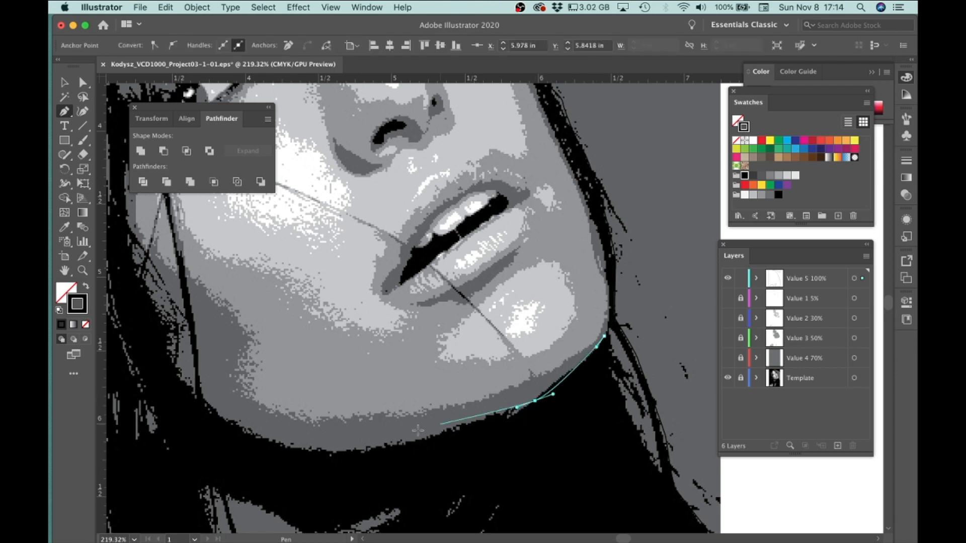
left_click_drag(417, 430, 612, 418)
left_click_drag(535, 441, 518, 439)
left_click_drag(445, 424, 431, 414)
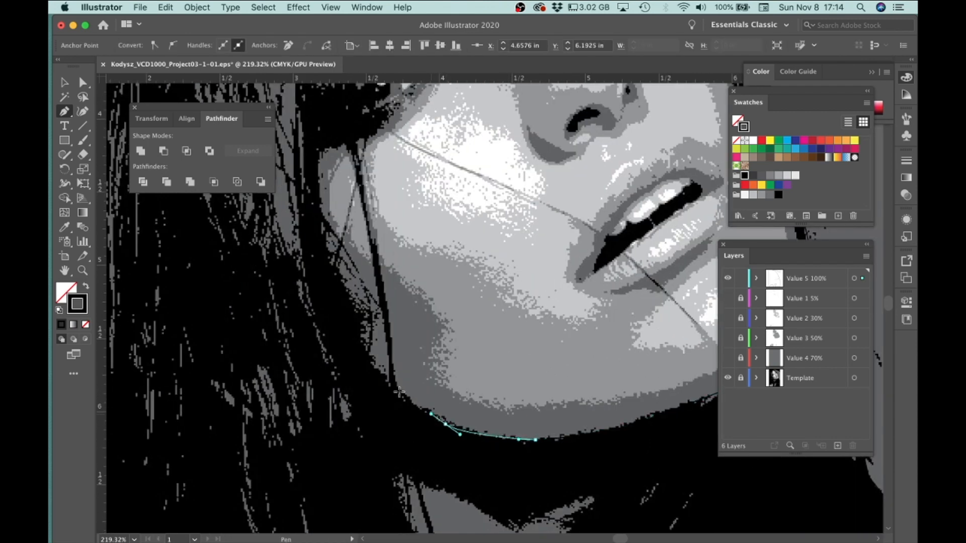
Continue the face path up the hair-covered cheek and along the shadow beneath the eye beside the hair
left_click_drag(363, 352, 461, 440)
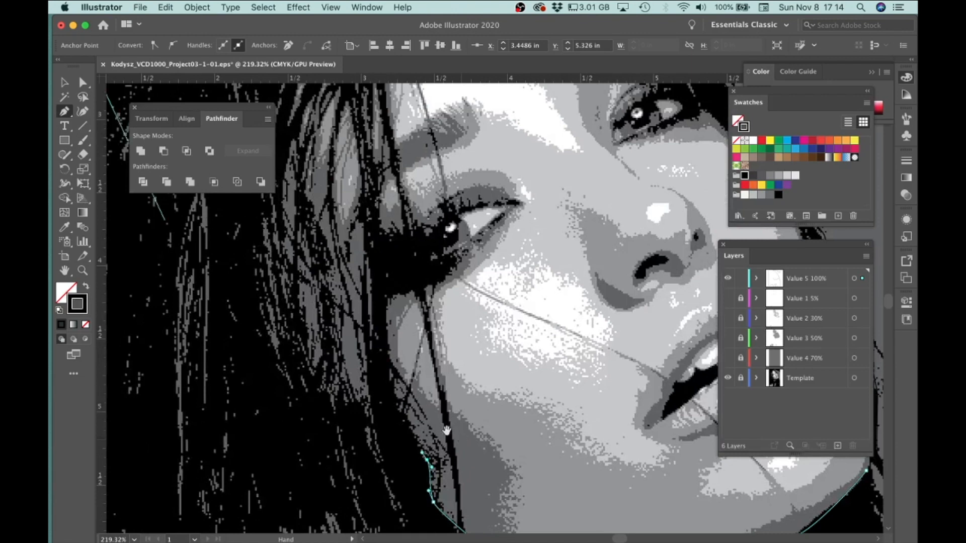
left_click_drag(397, 400, 396, 395)
mouse_move(385, 328)
left_mouse_down()
mouse_move(396, 297)
mouse_move(440, 283)
mouse_move(469, 246)
left_mouse_up()
left_click(383, 302)
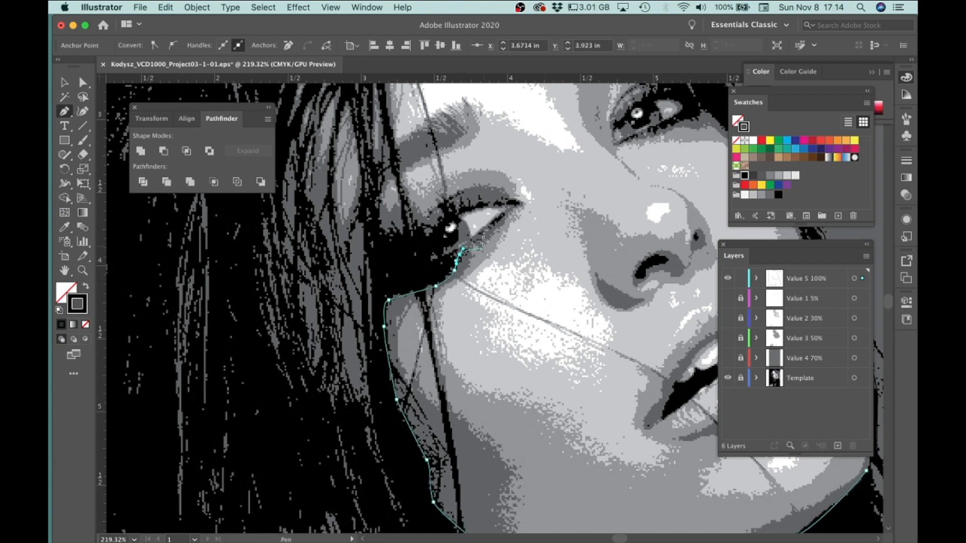
left_click_drag(454, 251, 462, 221)
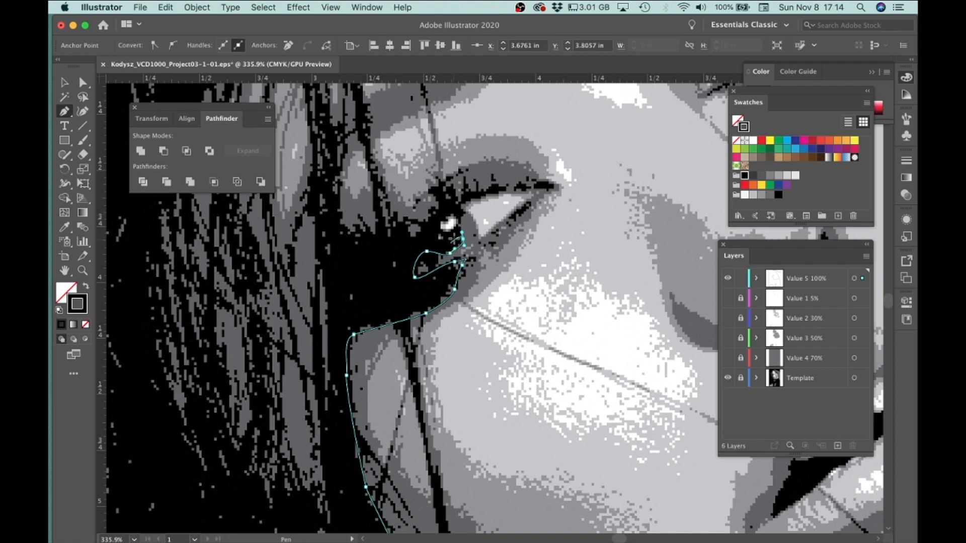
Trace the face path around the bright pupil highlight and along the upper edge of the white of the eye
mouse_move(457, 227)
left_mouse_down()
mouse_move(442, 234)
mouse_move(444, 220)
mouse_move(456, 225)
left_mouse_up()
left_click_drag(463, 214, 461, 210)
left_click(460, 205)
left_click(484, 198)
left_click(510, 189)
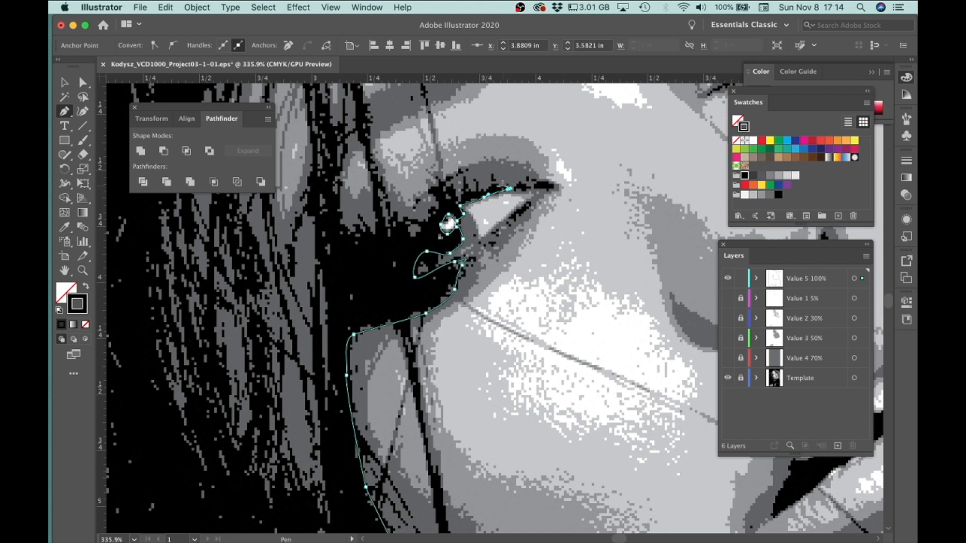
Trace the upper eyelashes as a zigzag back towards the outer corner of the eye beside the hair
left_click(490, 189)
left_click(485, 190)
left_click(475, 180)
left_click_drag(468, 191, 463, 182)
left_click(448, 185)
left_click(435, 189)
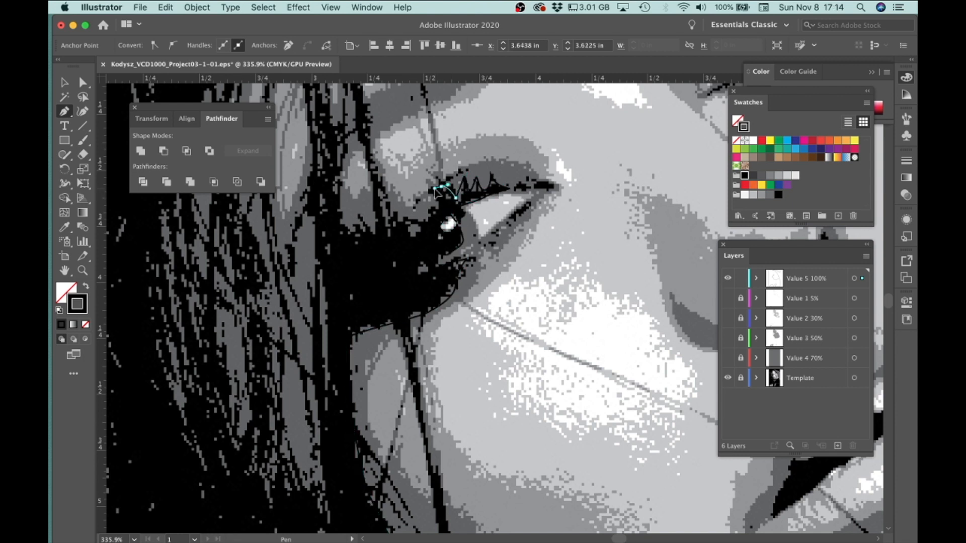
left_click(436, 207)
Continue the face path past the dark eye corner and up the hairline to the side of the forehead
left_click_drag(423, 224, 484, 320)
left_click(462, 281)
left_click_drag(511, 265, 486, 261)
left_click_drag(508, 334, 504, 371)
left_click_drag(439, 335, 440, 328)
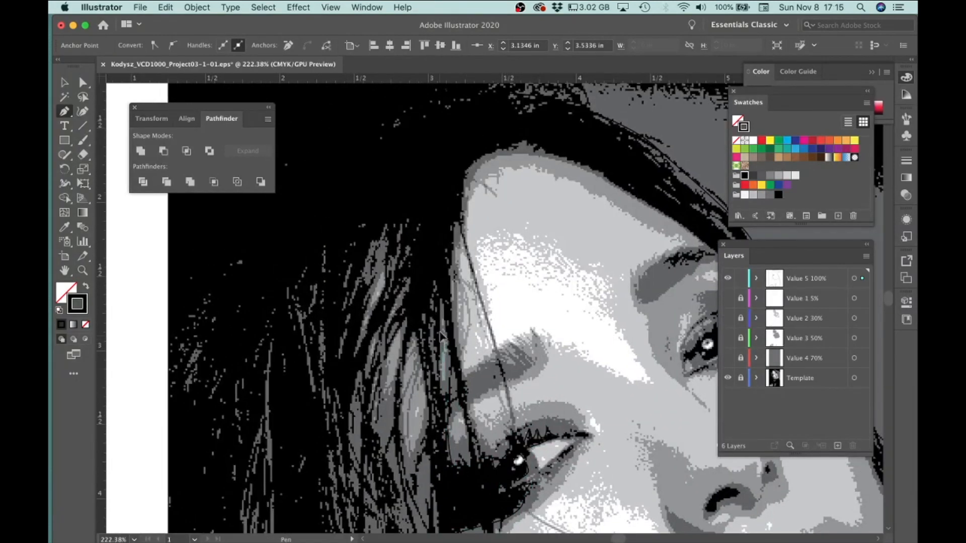
left_click_drag(456, 230, 456, 222)
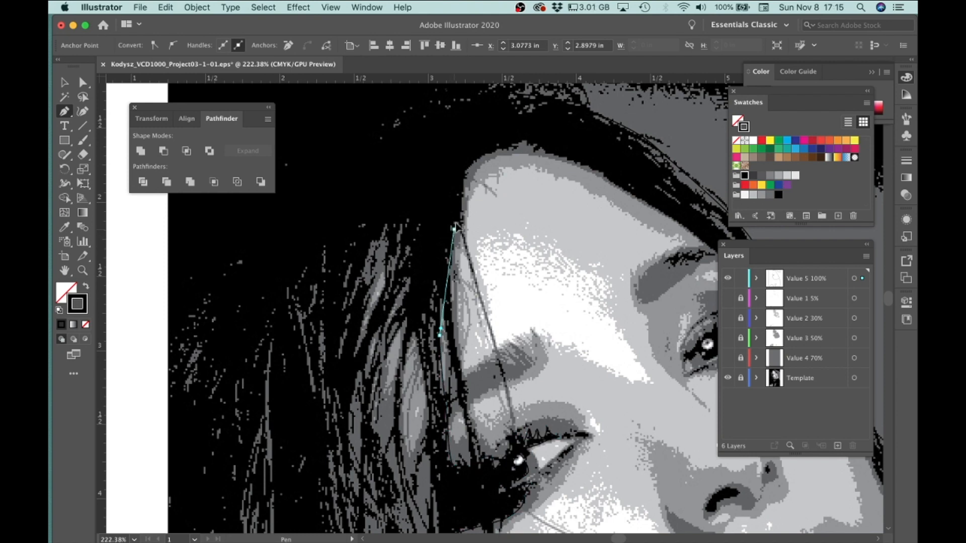
left_click(460, 178)
Trace the face path over the top of the forehead and down the hairline towards the other eyebrow
left_click_drag(519, 182, 477, 297)
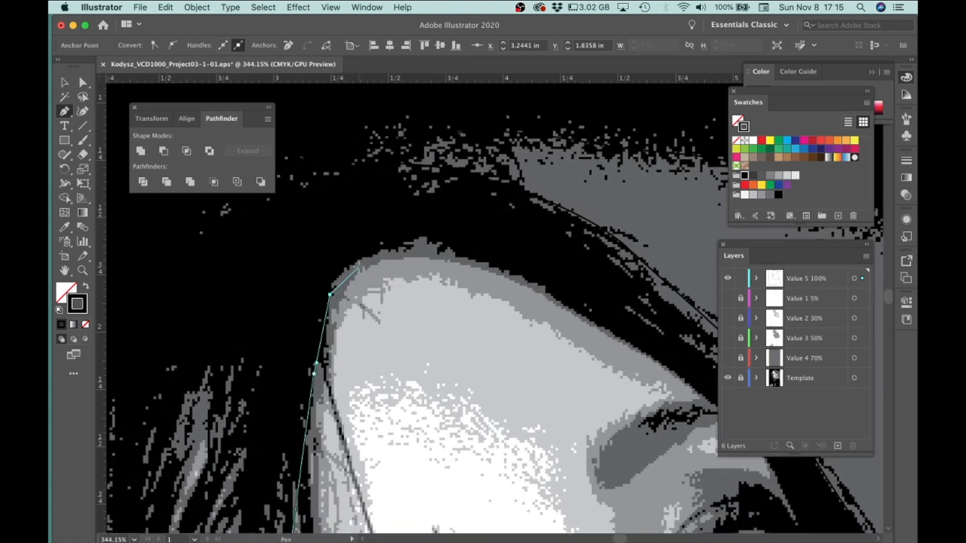
left_click(338, 274)
left_click_drag(388, 245, 454, 250)
left_click_drag(509, 273, 520, 275)
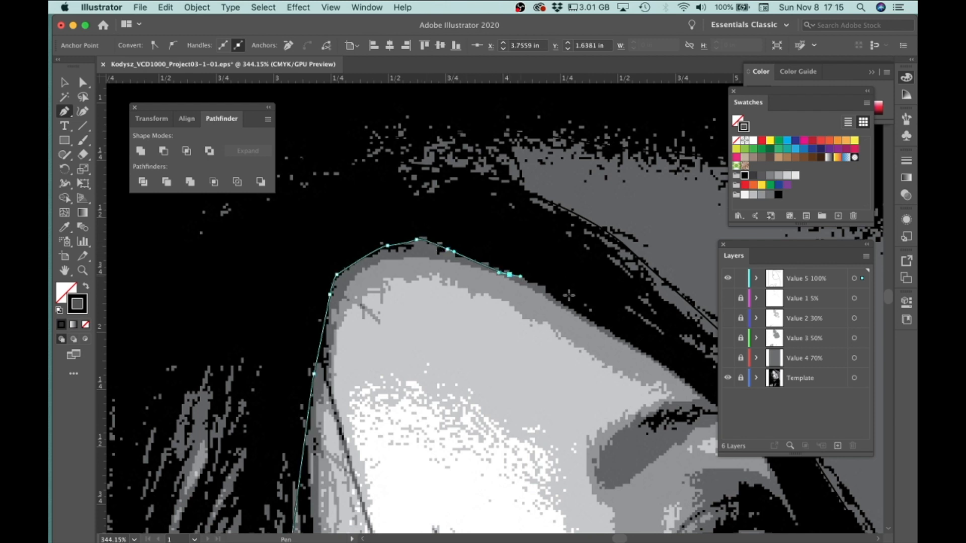
scroll(500, 280, "right", 5)
scroll(500, 280, "down", 3)
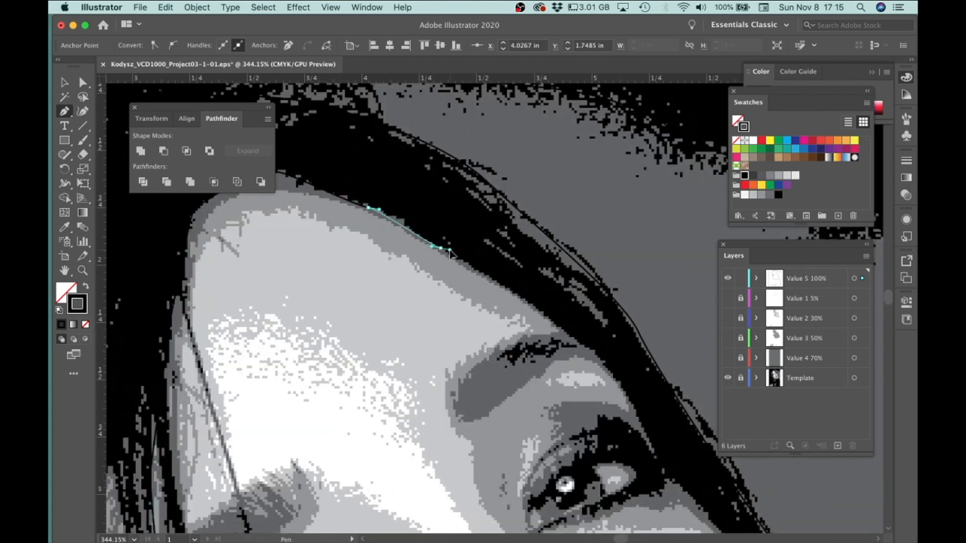
left_click_drag(513, 289, 534, 302)
Continue the path past the eyebrow, down the temple, and back towards the second eye's upper lid
scroll(518, 297, "right", 5)
scroll(518, 297, "down", 4)
scroll(537, 312, "up", 3)
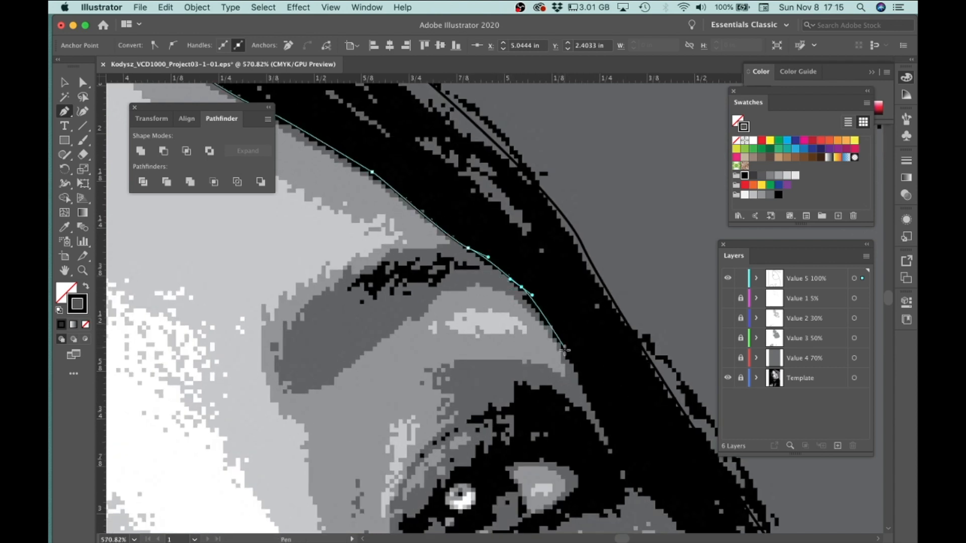
mouse_move(567, 354)
left_mouse_down()
mouse_move(575, 368)
mouse_move(525, 264)
mouse_move(569, 340)
left_mouse_up()
left_click_drag(531, 289, 478, 259)
Trace the upper edge of the second eye's dark lid from its outer peak to the inner corner
left_click(461, 263)
left_click(459, 305)
left_click(428, 327)
left_click_drag(402, 354, 386, 371)
left_click(363, 389)
left_click_drag(349, 394, 351, 416)
Trace the face path under the second eye's iris and around the upper edge of the white of the eye
left_click_drag(367, 408, 371, 403)
left_click_drag(380, 395, 459, 341)
left_click(463, 358)
left_click(485, 338)
left_click(499, 337)
left_click(511, 335)
left_click(520, 343)
left_click(527, 350)
left_click(534, 358)
left_click(527, 362)
left_click(518, 366)
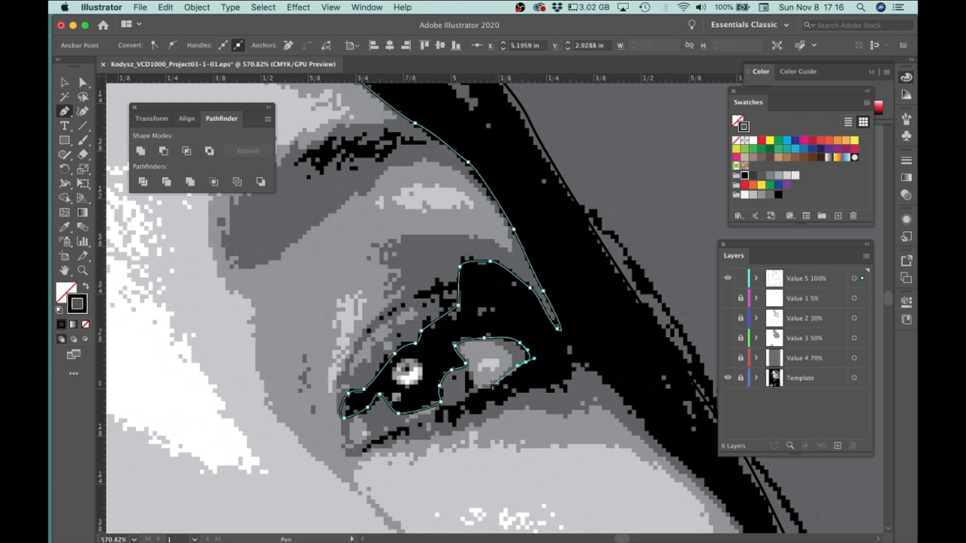
Trace back below the white of the second eye and along the lower lash line to the outer corner
left_click(503, 385)
left_click(488, 389)
left_click(474, 392)
left_click(450, 410)
left_click(432, 417)
left_click(470, 421)
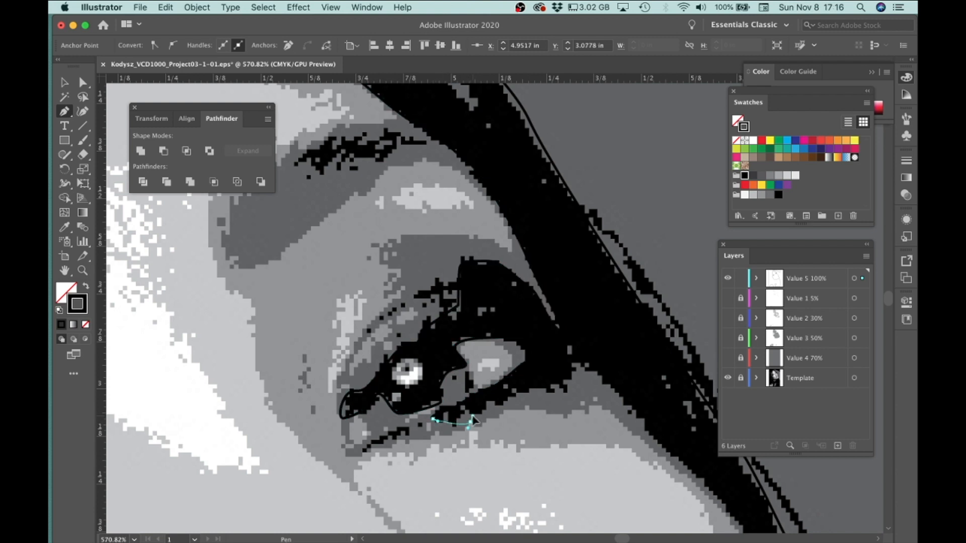
left_click(505, 398)
left_click(526, 392)
left_click_drag(552, 388, 591, 367)
Continue the face path from the second eye's outer corner down the outer cheek edge beside the nose
left_click_drag(648, 418, 564, 283)
scroll(563, 283, "down", 2)
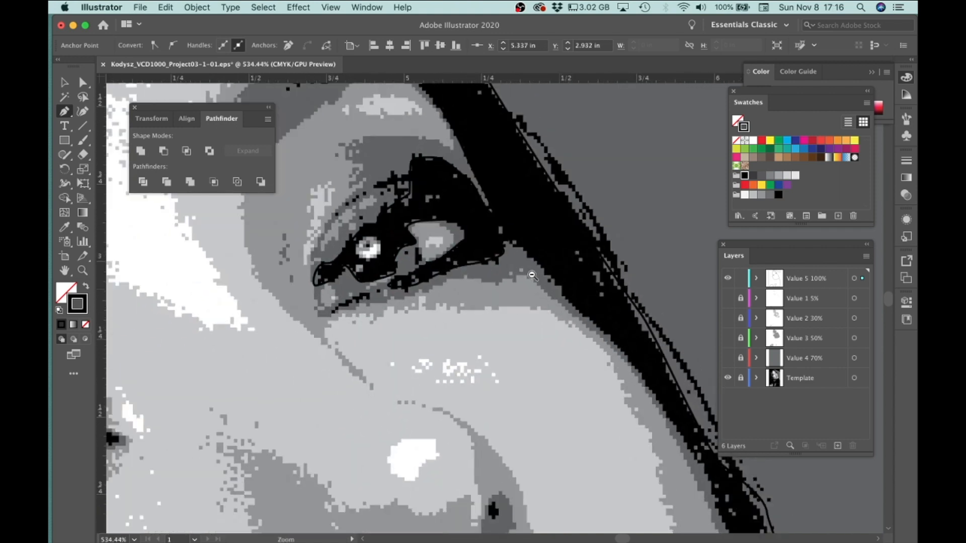
left_click_drag(540, 268, 550, 281)
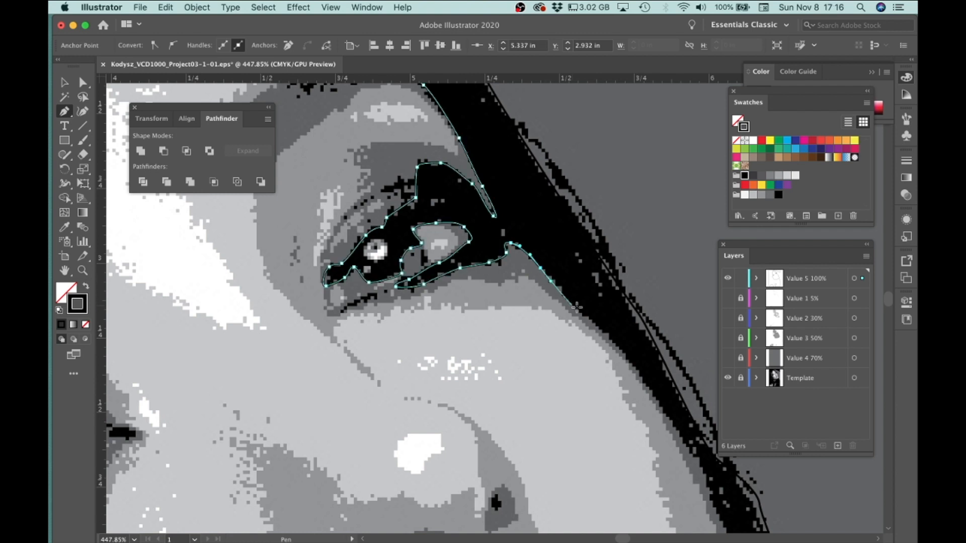
left_click_drag(589, 317, 600, 324)
left_click_drag(641, 365, 504, 237)
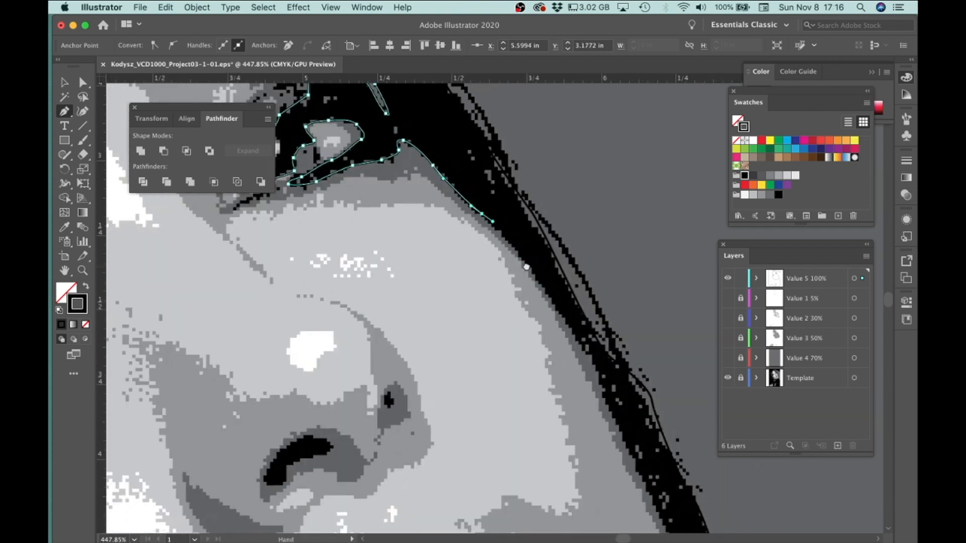
left_click_drag(537, 276, 541, 282)
left_click_drag(586, 348, 590, 357)
Continue the face path down the jaw edge beside the mouth to just above the path's starting point
left_click_drag(611, 395, 493, 248)
left_click_drag(534, 333, 537, 344)
left_click_drag(484, 261, 399, 83)
left_click_drag(485, 235, 491, 245)
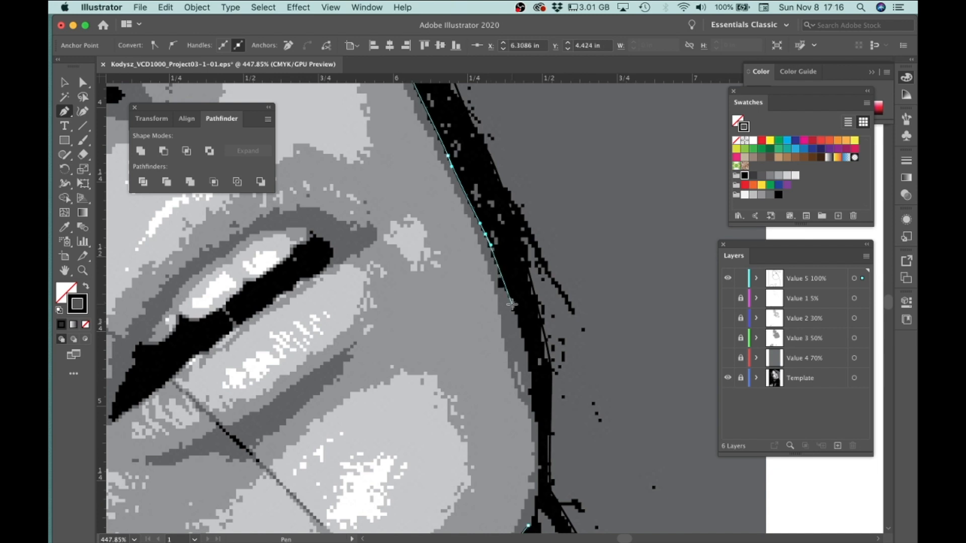
left_click_drag(504, 291, 513, 302)
left_click_drag(529, 368, 505, 279)
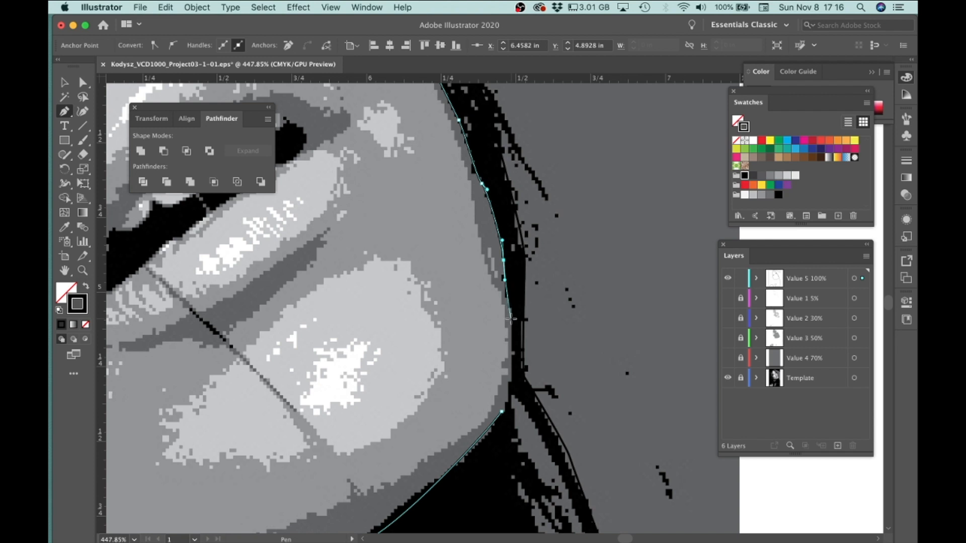
left_click_drag(511, 319, 510, 379)
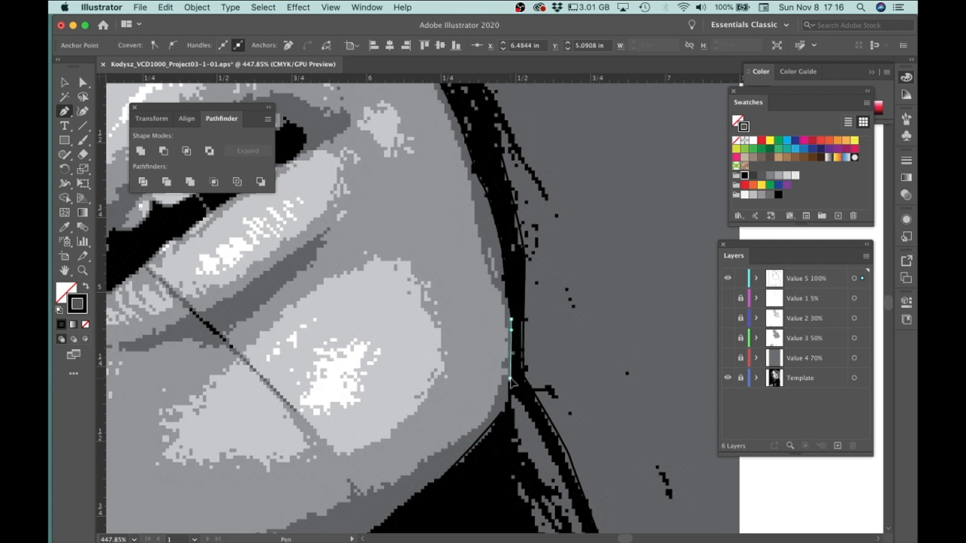
Close the face path at its starting point on the chin and adjust the curve around the closing point
left_click(503, 409)
left_click_drag(516, 395, 543, 288)
left_click_drag(505, 259, 481, 294)
key("space")
key("super+z")
mouse_move(505, 258)
left_mouse_down()
mouse_move(483, 291)
mouse_move(500, 272)
left_mouse_up()
left_click_drag(469, 389, 549, 279)
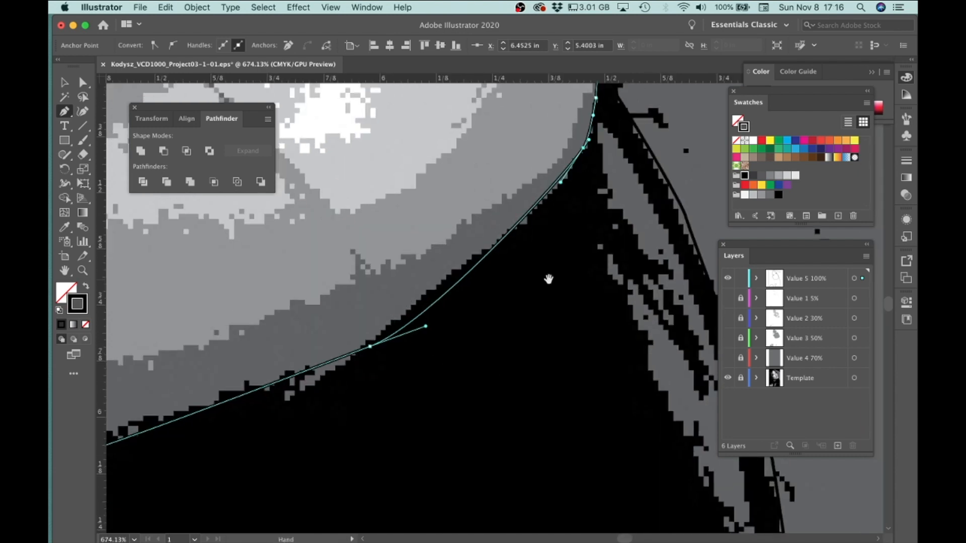
left_click_drag(521, 315, 392, 224)
left_click_drag(504, 264, 457, 229)
Start a new path around the grey neck triangle, tracing its upper edge and the corner beside the hair
left_click_drag(449, 182, 559, 321)
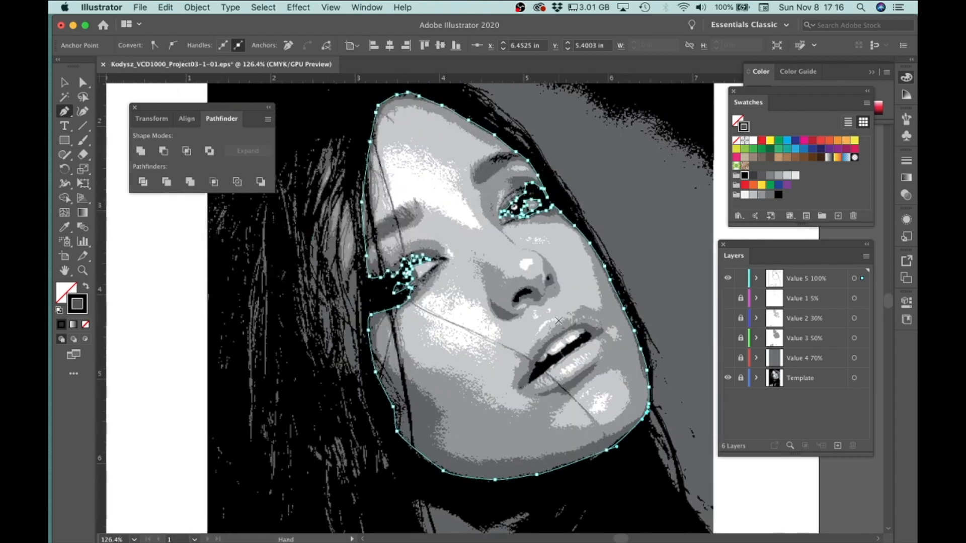
left_click_drag(524, 336, 480, 335)
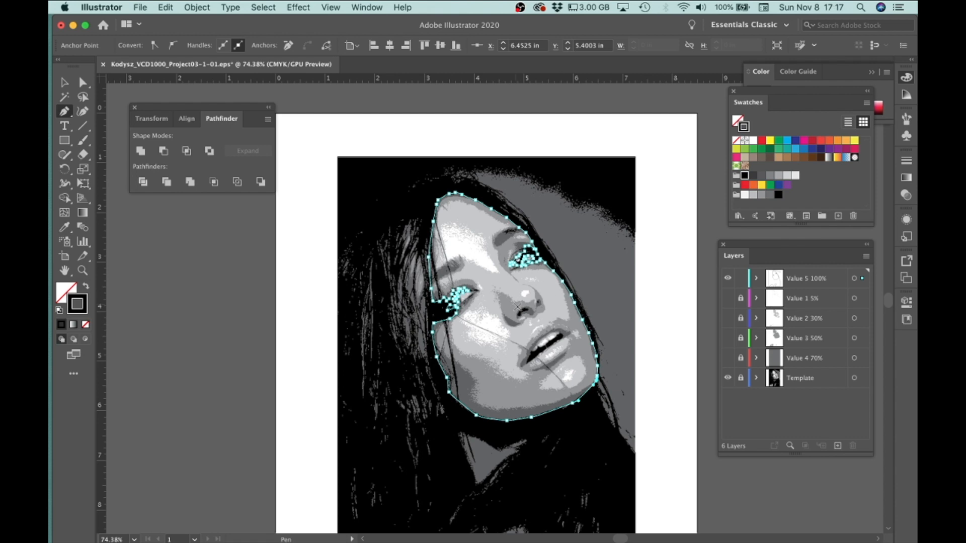
left_click_drag(513, 466, 601, 441)
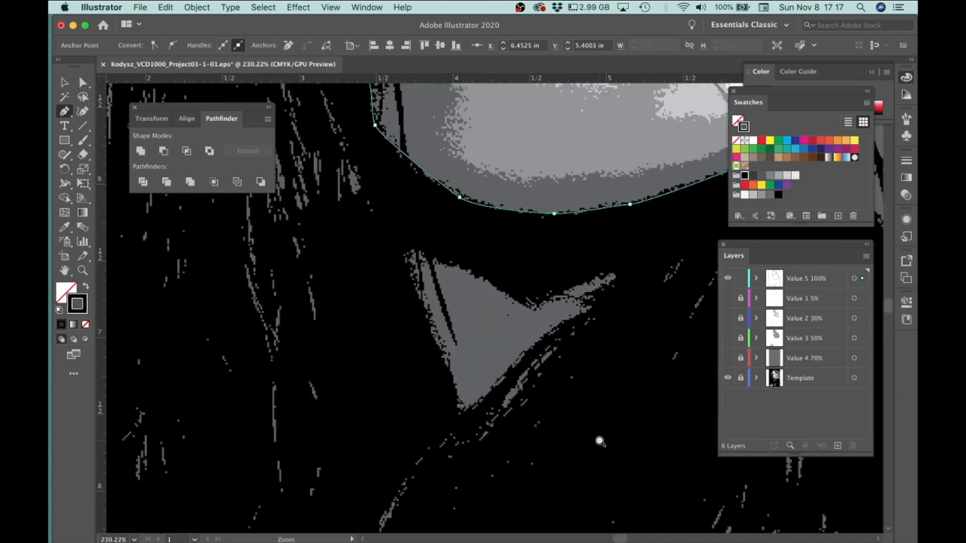
left_click(602, 273)
left_click_drag(549, 300, 508, 293)
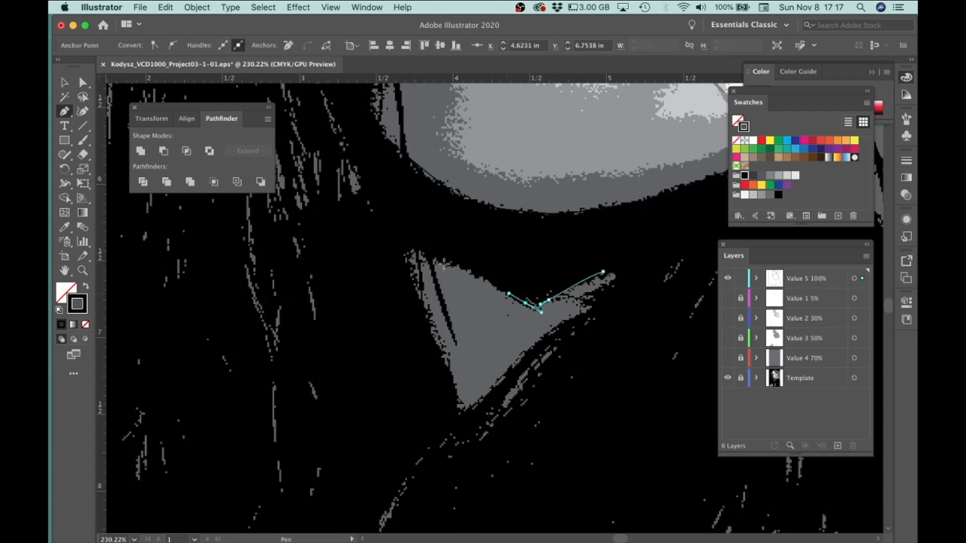
left_click_drag(455, 263, 416, 281)
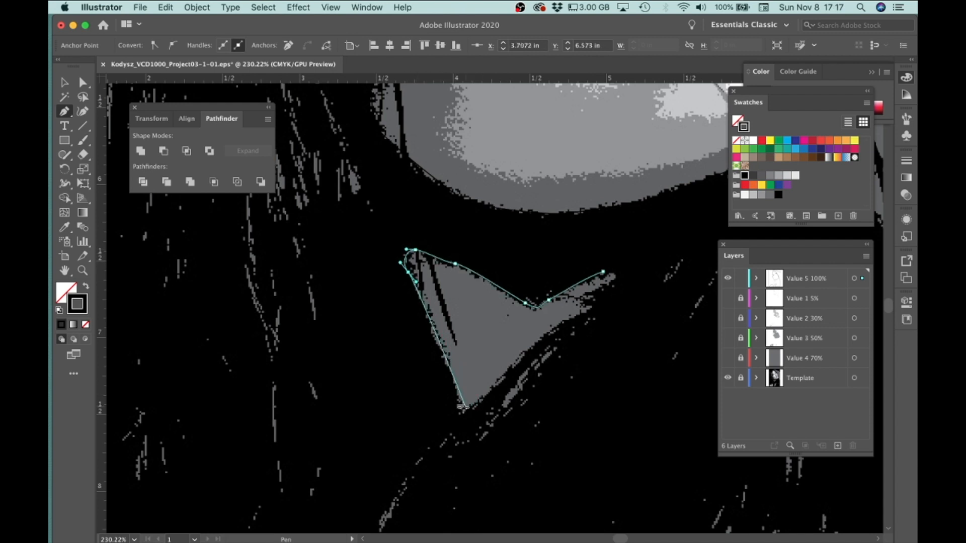
Trace the neck triangle's lower tip and long lower edge, and close the path at its starting point
left_click_drag(461, 408, 459, 414)
left_click_drag(502, 378, 512, 365)
left_click_drag(561, 325, 575, 322)
left_click(594, 306)
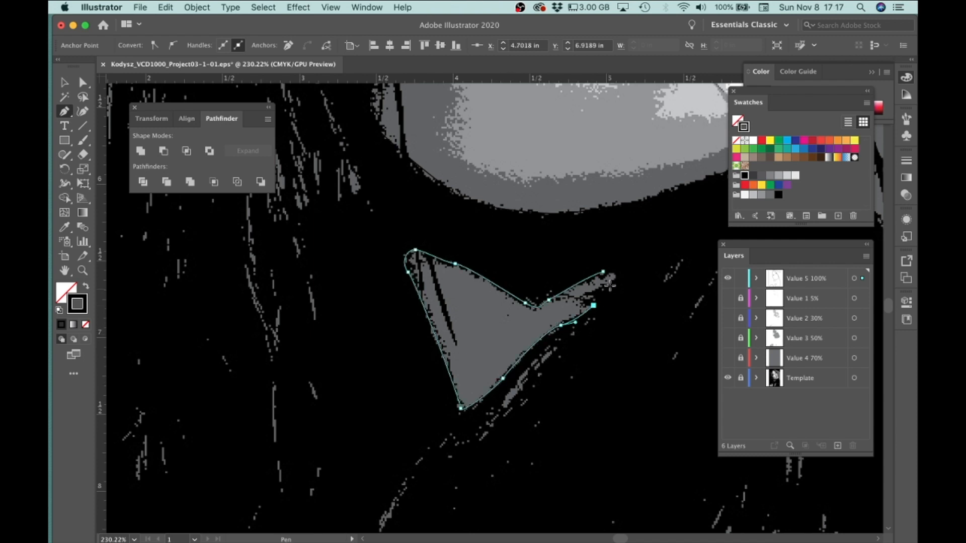
left_click(615, 279)
left_click_drag(603, 271, 609, 270)
left_click(659, 336, "alt+super")
left_click(511, 280, "alt+super")
left_click_drag(553, 237, 417, 228)
left_click_drag(552, 249, 553, 413)
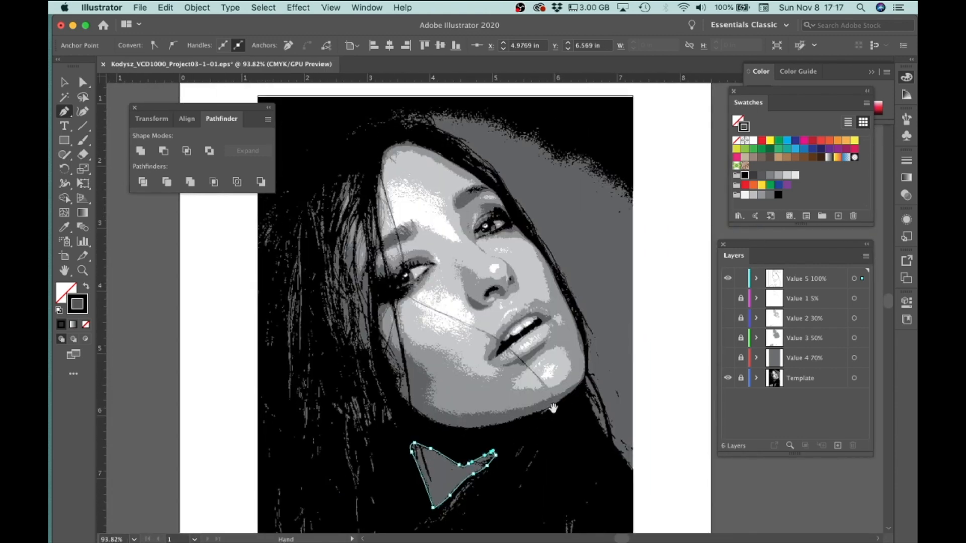
Start a new path around the black mouth opening, tracing its upper corner and continuing onto the lower edge
left_click_drag(497, 325, 606, 419)
left_click(478, 418)
left_click_drag(501, 365, 504, 365)
left_click_drag(530, 369, 624, 282)
left_click_drag(662, 252, 531, 329)
left_click(534, 330)
left_click(539, 320)
left_click(554, 311)
left_click(563, 307)
left_click(579, 313)
left_click(538, 364)
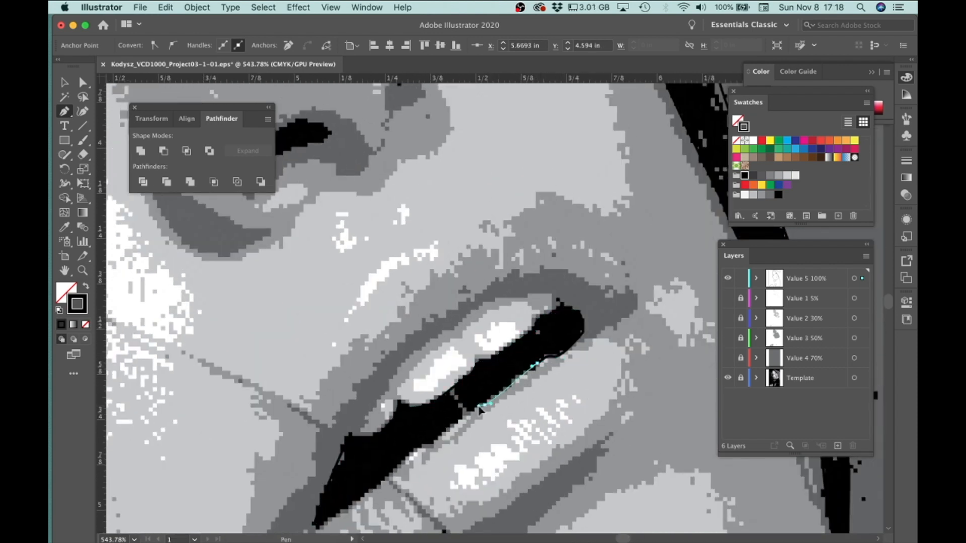
Trace the remaining edge of the black mouth opening along the teeth and close the path
left_click_drag(480, 403, 590, 296)
left_click_drag(595, 298, 587, 302)
left_click(562, 317)
left_click(519, 345)
left_click(513, 350)
left_click_drag(485, 380, 482, 382)
left_click(425, 416)
Trace a small closed path around the tiny black spot on the side wing of the nose
scroll(538, 143, "down", 2)
left_click_drag(547, 124, 604, 325)
left_click_drag(567, 218, 567, 227)
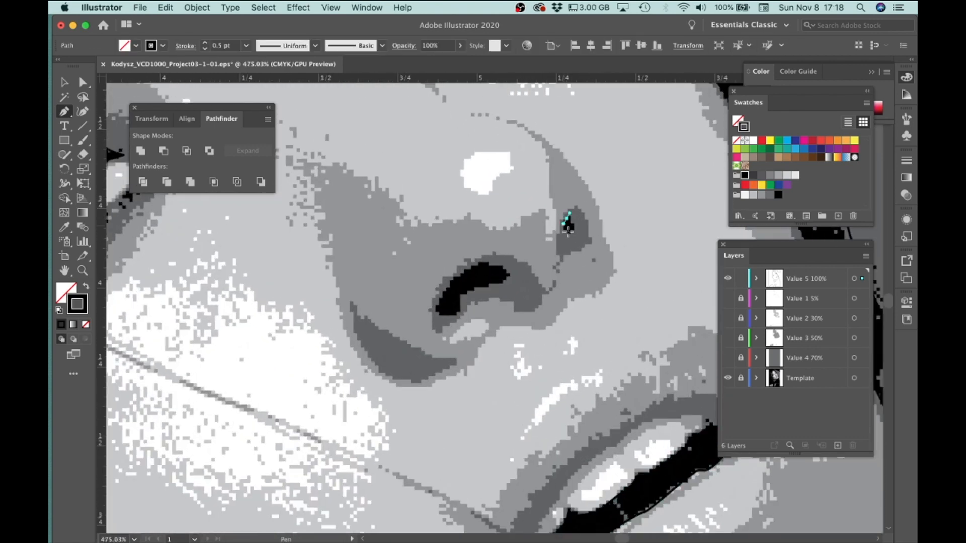
left_click(569, 229)
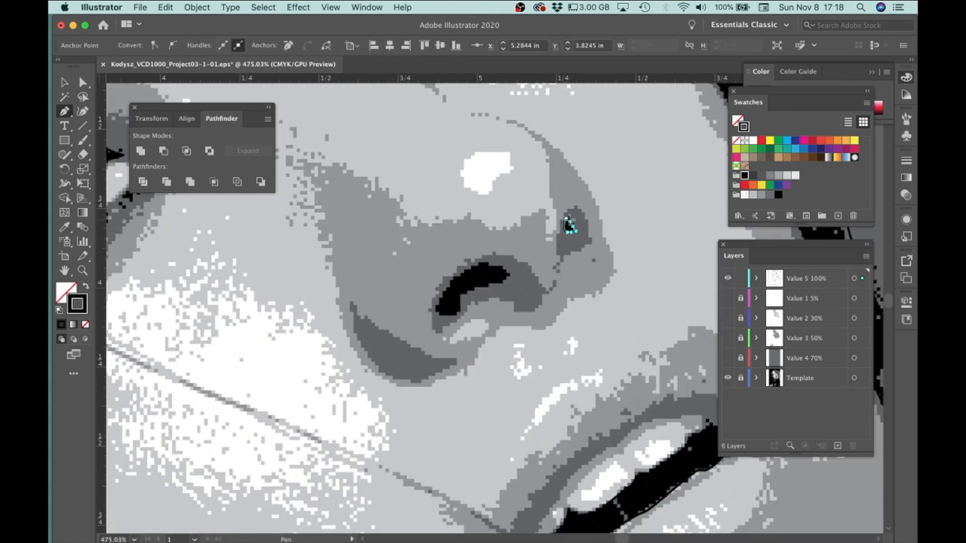
Trace the curved black nostril shape as a closed path
left_click_drag(500, 269, 472, 266)
left_click(446, 289)
left_click_drag(434, 312, 497, 265)
left_click(458, 314)
left_click(499, 283)
Trace the slanted black sliver beneath the inner corner of the portrait's left-hand eye as a closed path
scroll(498, 269, "down", 5)
scroll(349, 249, "up", 5)
left_click_drag(364, 235, 360, 240)
left_click(341, 261)
left_click(342, 269)
left_click(369, 244)
left_click(365, 235)
Trace the narrow horizontal black bar at the inner end of the left-hand eye's upper lash line and close it
left_click(351, 217)
left_click(399, 215)
left_click_drag(399, 205, 394, 202)
left_click(378, 207)
left_click(361, 209)
left_click(351, 218)
Trace the thin black sliver below the portrait's right-hand eye as a closed path
scroll(458, 265, "down", 5)
scroll(589, 186, "up", 10)
left_click_drag(423, 264, 398, 274)
left_click_drag(365, 293, 360, 299)
left_click_drag(428, 274, 429, 267)
left_click(423, 264)
Trace the dark patch in the eyebrow above the right-hand eye as a closed path
left_click_drag(524, 281, 494, 257)
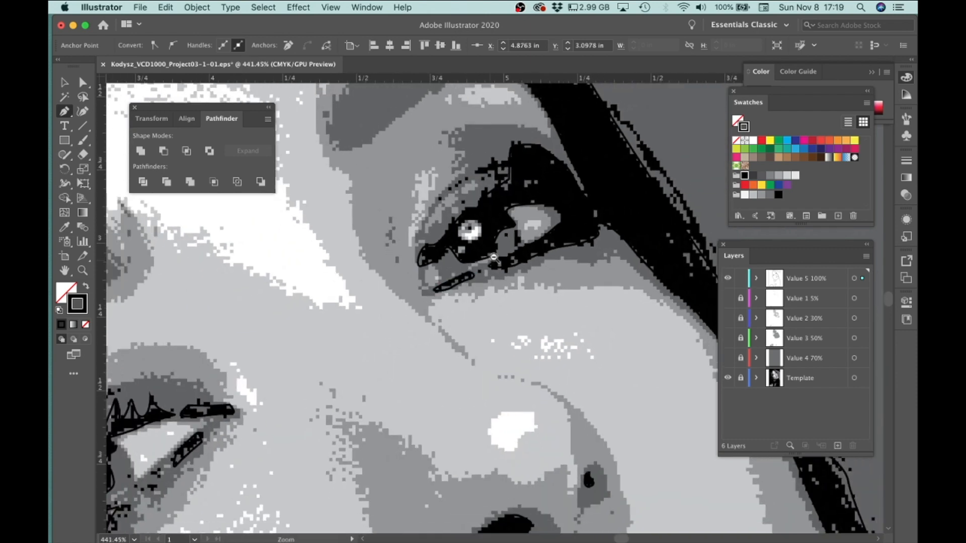
scroll(493, 257, "up", 4)
scroll(453, 252, "up", 5)
left_click(316, 200)
left_click(371, 173)
left_click(467, 176)
left_click_drag(456, 188, 444, 190)
left_click_drag(428, 204, 413, 203)
left_click_drag(366, 202, 310, 193)
key("super+z")
Hide the Template layer so only the traced outlines show, and deselect the eyebrow path
left_click_drag(453, 294, 339, 304)
left_click_drag(430, 441, 520, 375)
left_click_drag(612, 515, 582, 397)
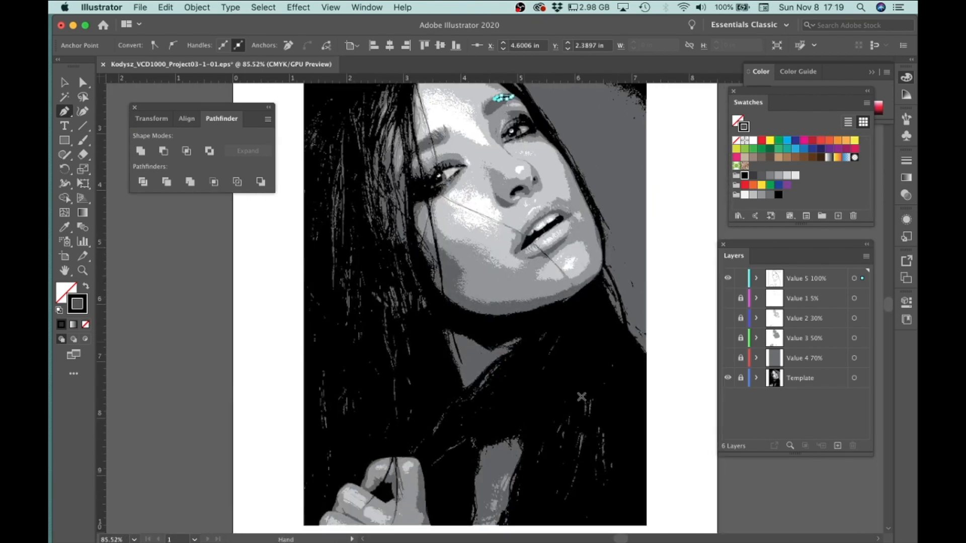
left_click_drag(581, 377, 522, 345)
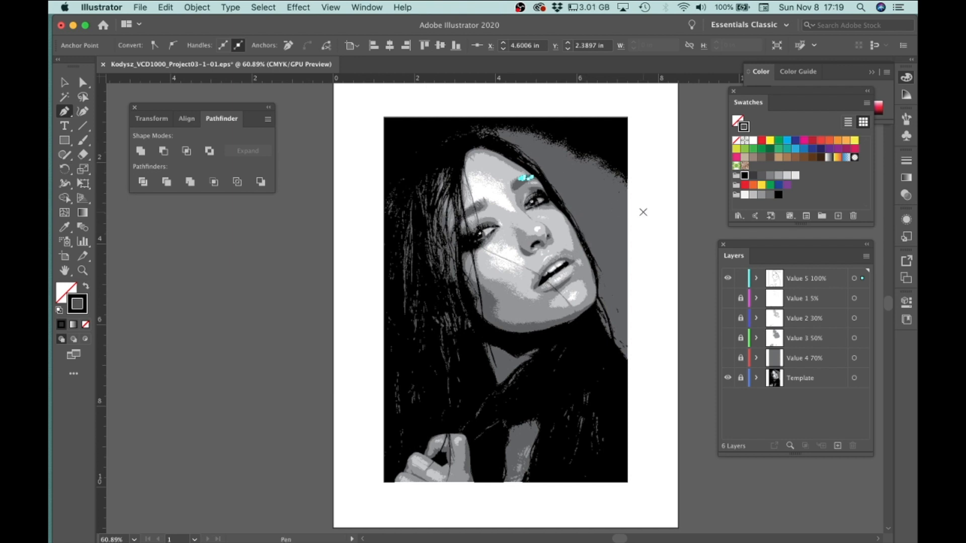
left_click_drag(513, 173, 603, 261)
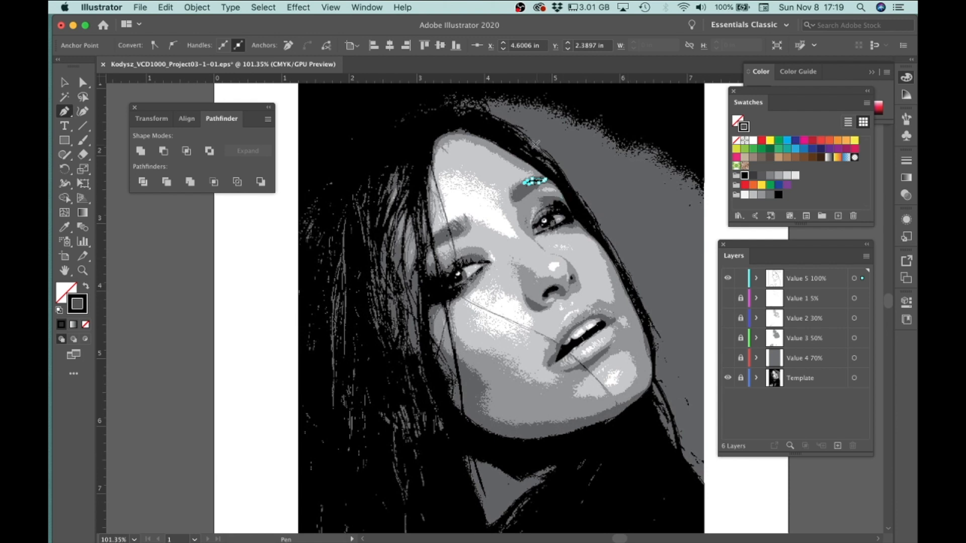
left_click(63, 83)
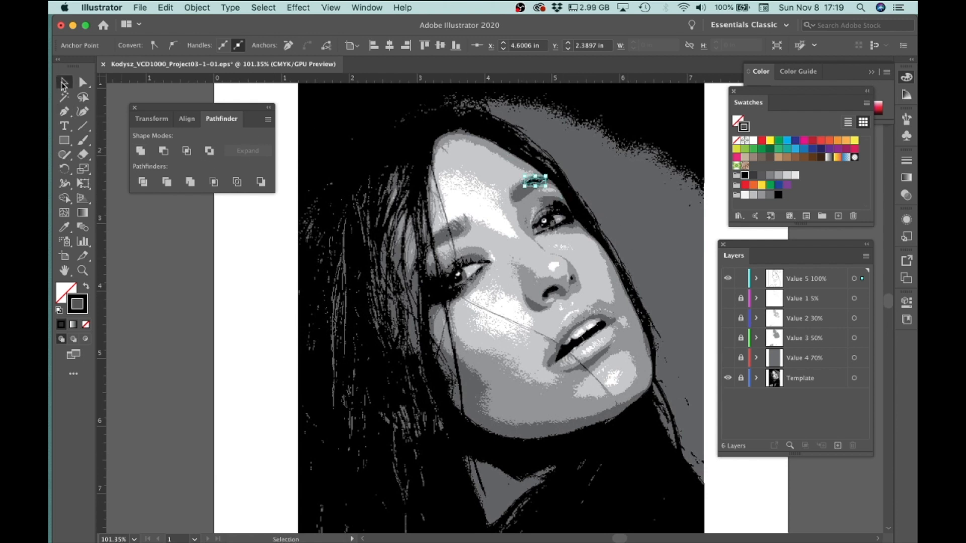
left_click(728, 378)
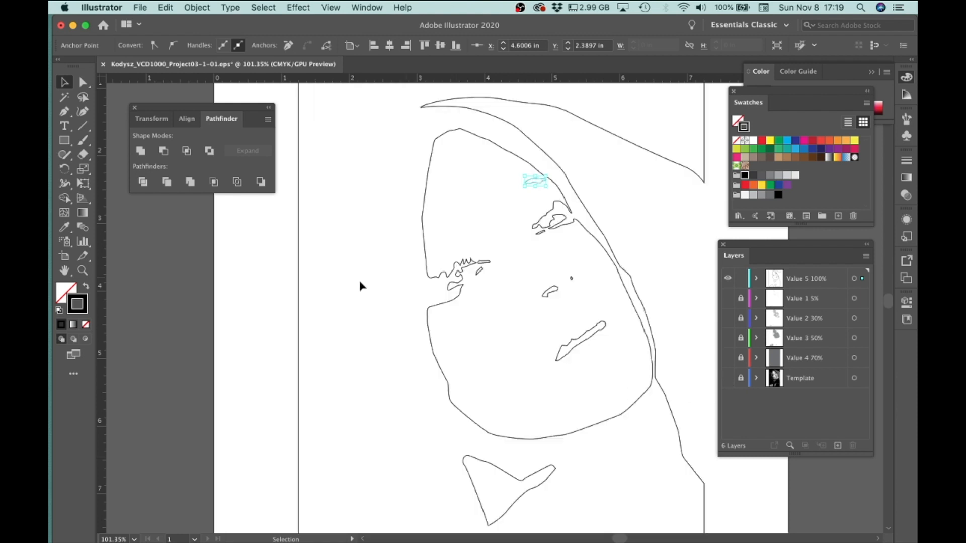
left_click(281, 292)
Swap the large frame outline's fill and stroke, giving it a black fill and no stroke
key("z")
left_click(585, 366, "alt")
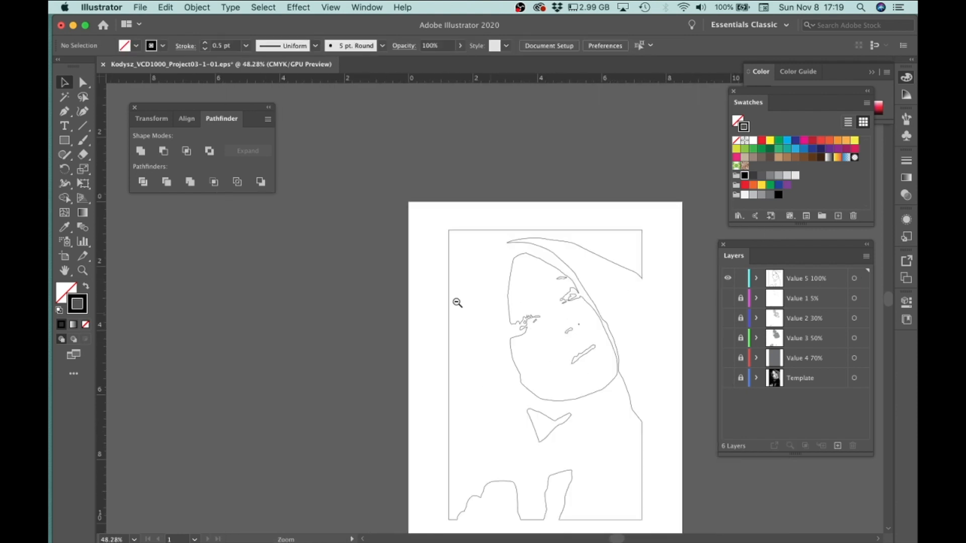
left_click_drag(643, 402, 698, 428)
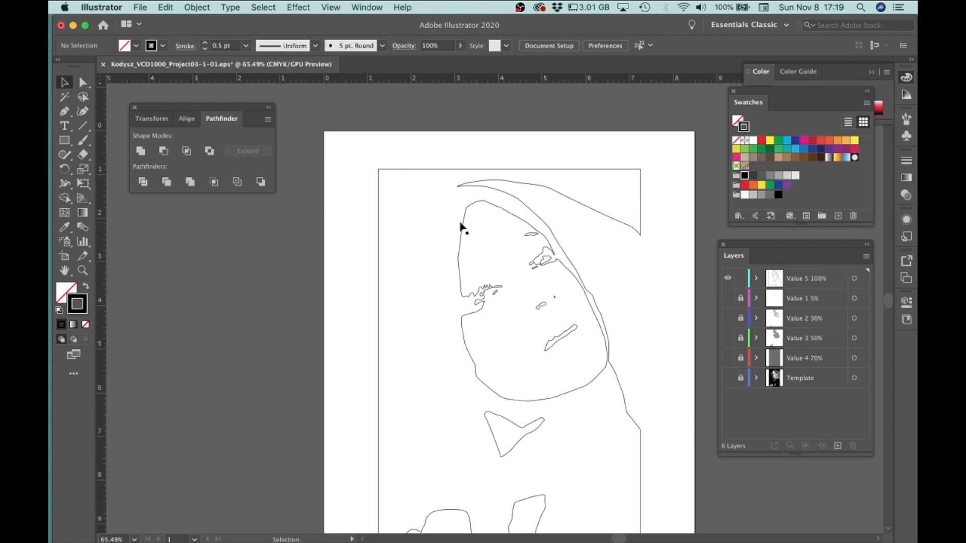
left_click(440, 169)
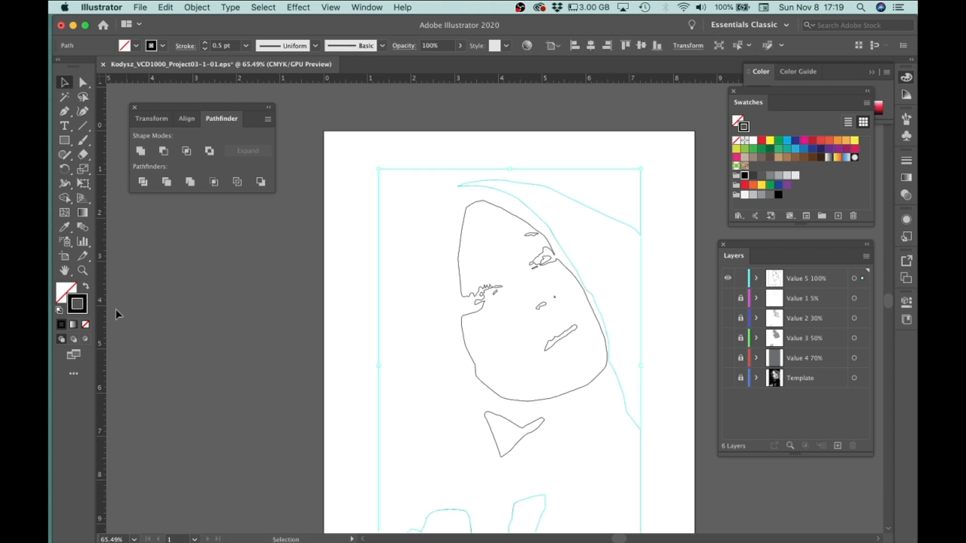
left_click(85, 286)
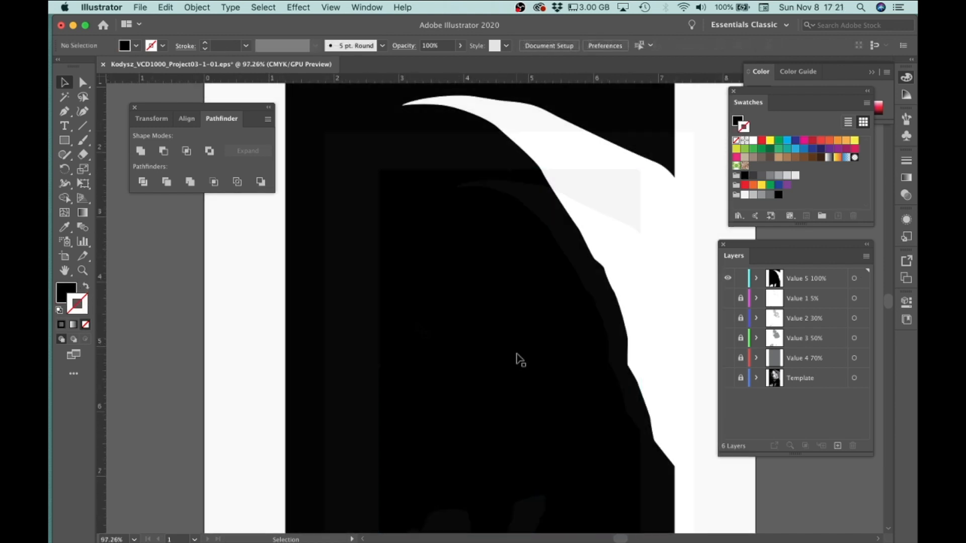
left_click_drag(537, 356, 441, 310)
left_click_drag(526, 399, 533, 325)
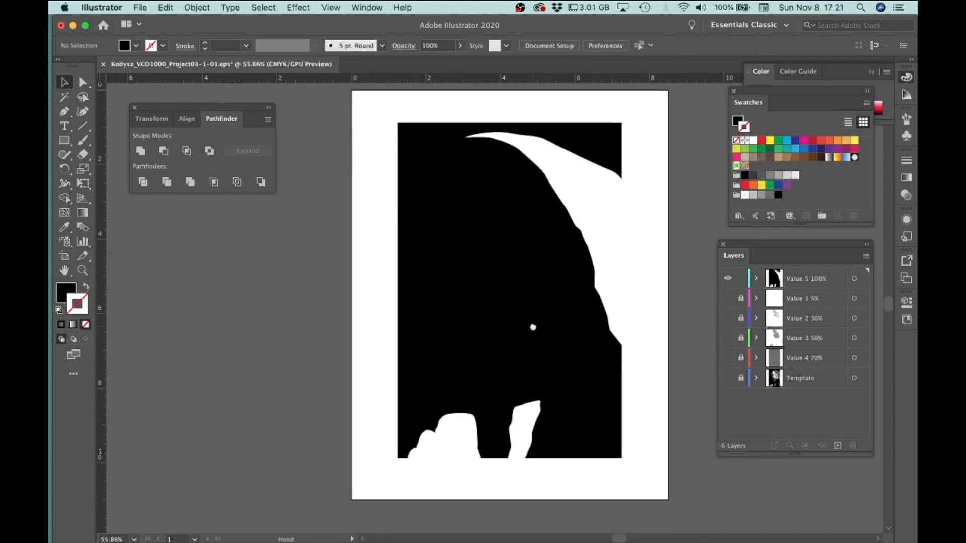
left_click_drag(367, 106, 649, 488)
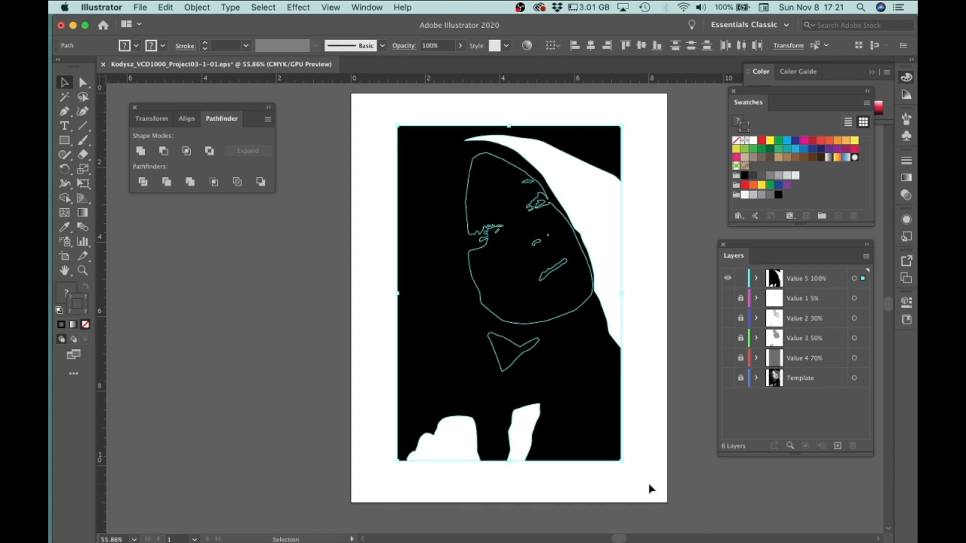
left_click_drag(601, 235, 654, 286)
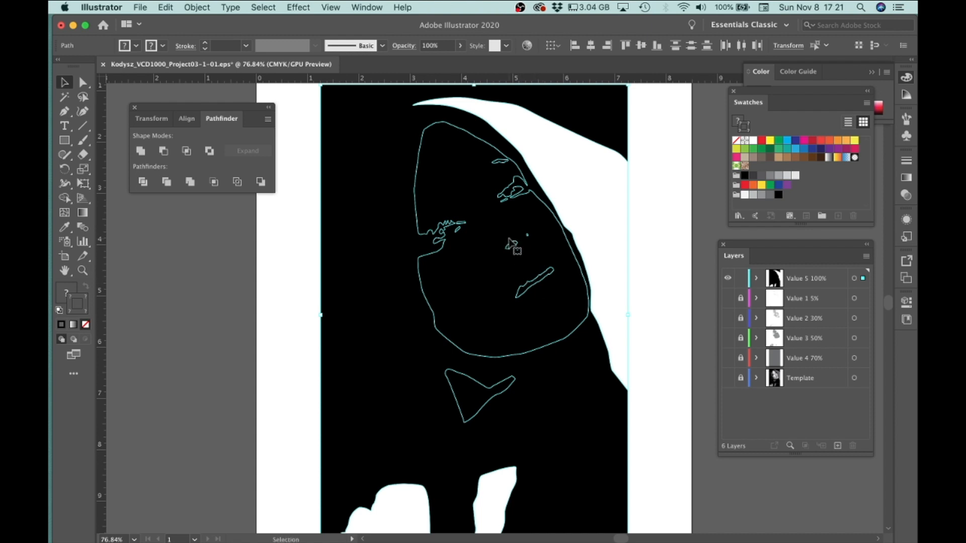
left_click(296, 322)
left_click_drag(291, 307, 477, 412)
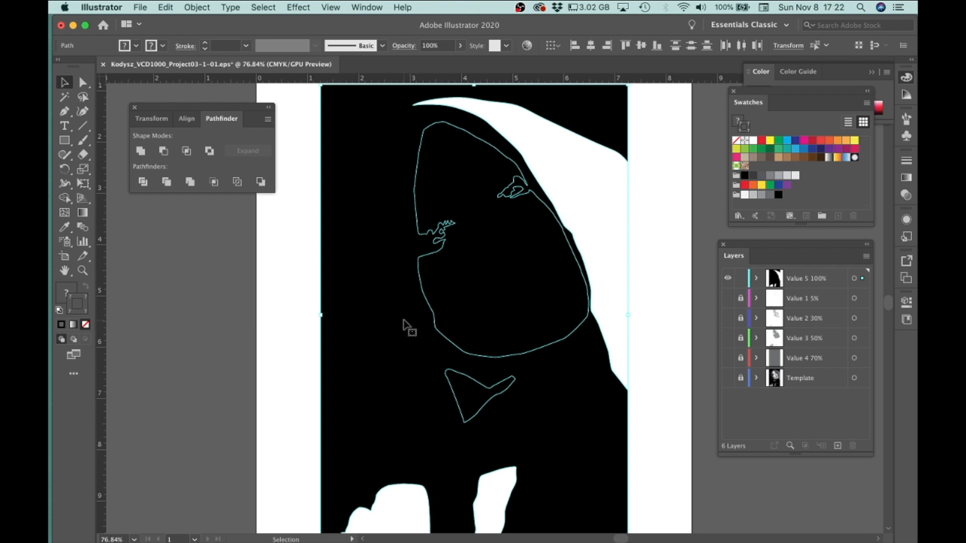
left_click_drag(323, 304, 321, 303)
left_click(305, 292)
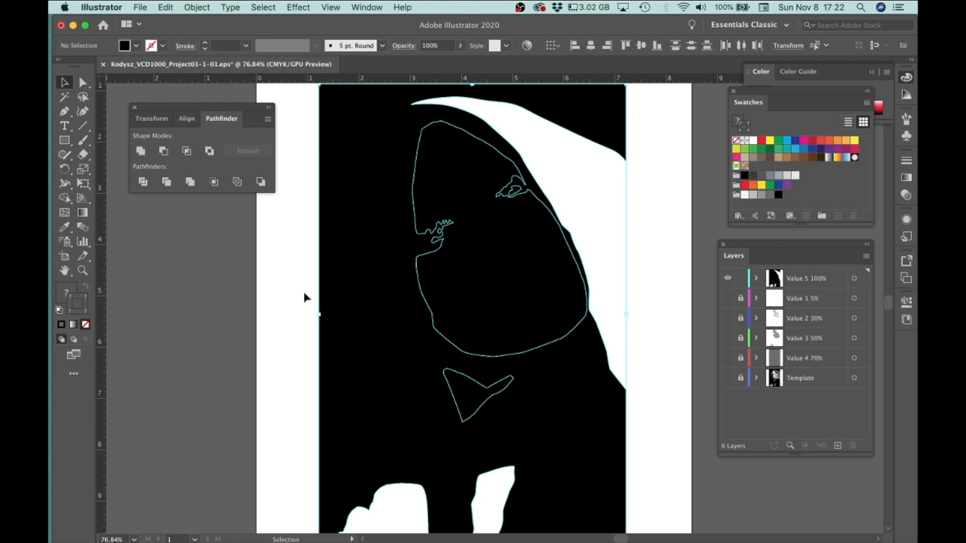
key("super+z")
Make a compound path from the black frame shape, the face outline and the neck triangle, then deselect it
left_click_drag(290, 273, 466, 410)
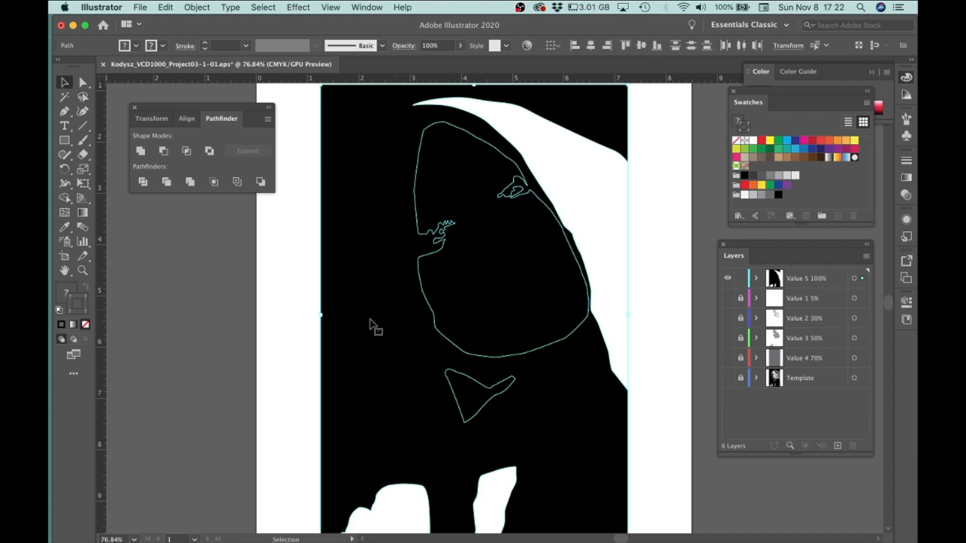
right_click(433, 361)
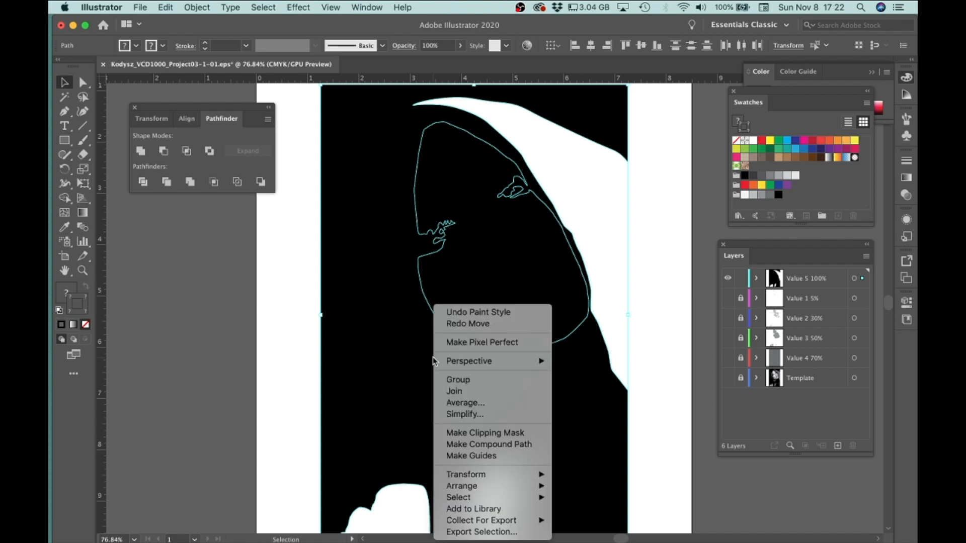
left_click(462, 445)
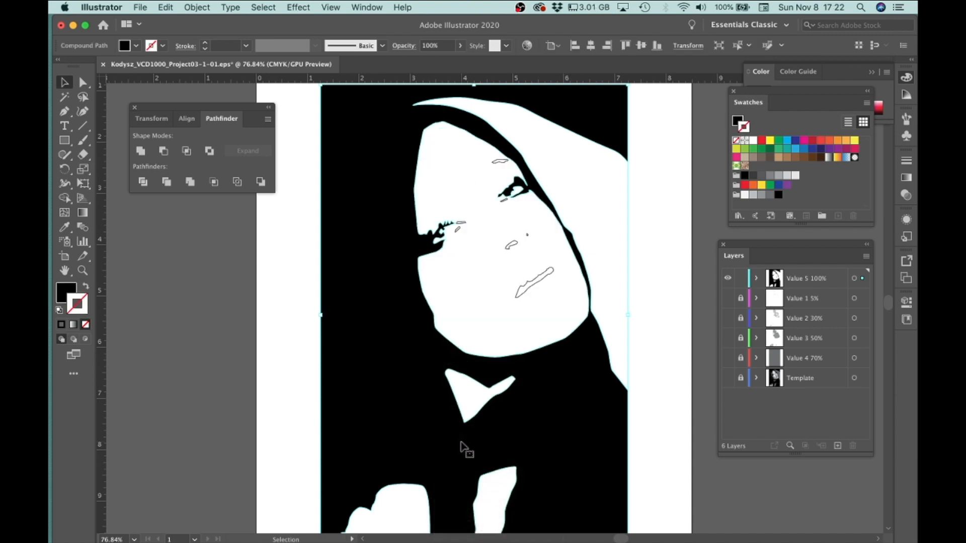
left_click(684, 350)
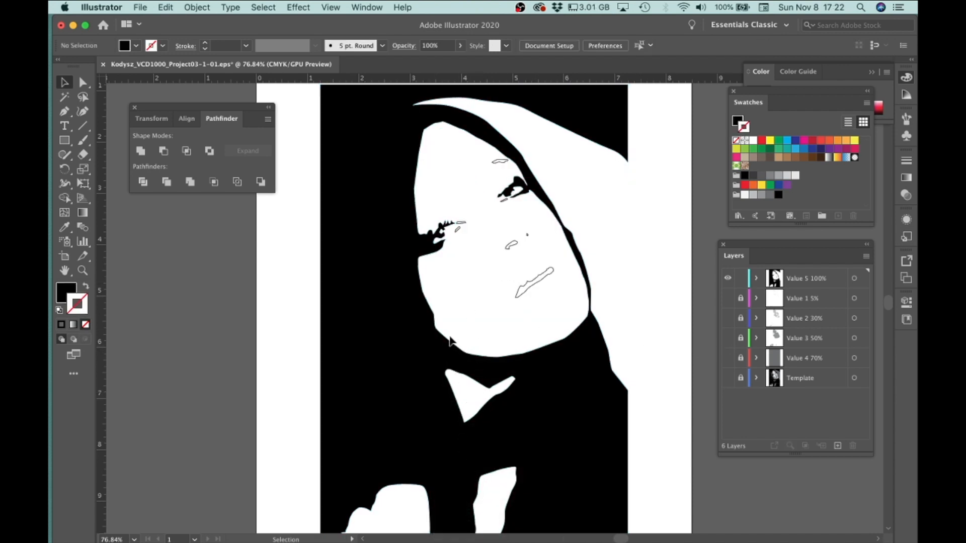
Select the mouth, nostril, nose spot, eye sliver, lash bar and eyebrow outlines together and give them a black fill with no stroke
left_click_drag(532, 278, 567, 313)
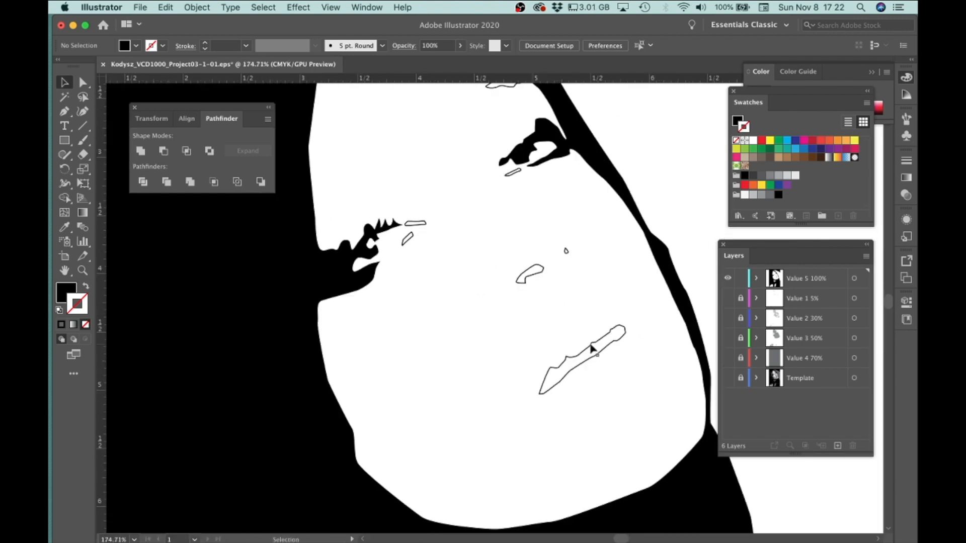
left_click(592, 347)
left_click(256, 352)
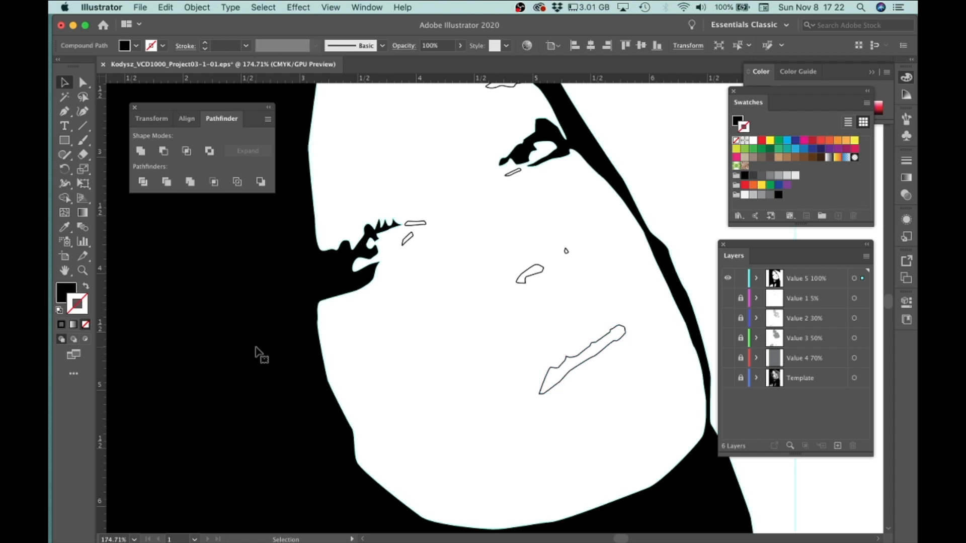
left_click(600, 346)
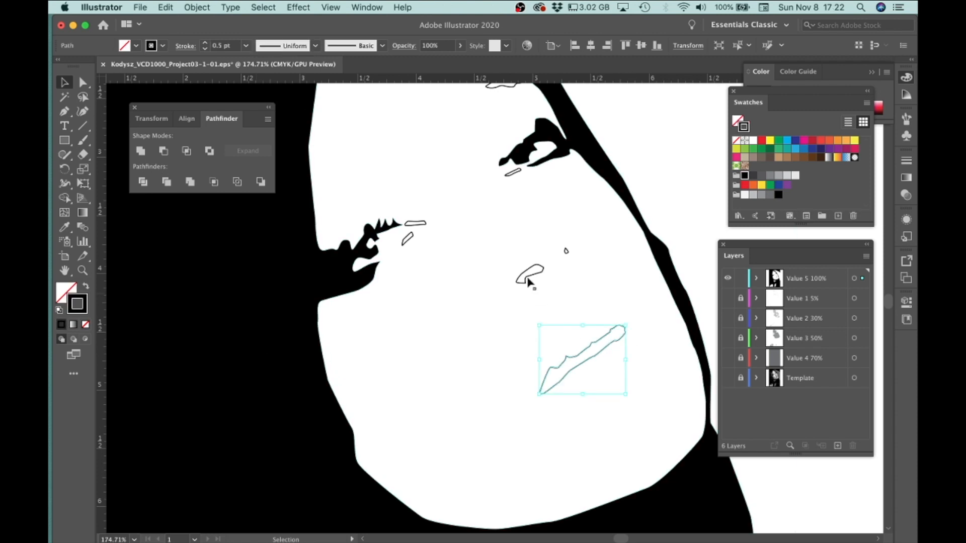
left_click(530, 277, "shift")
left_click(566, 251, "shift")
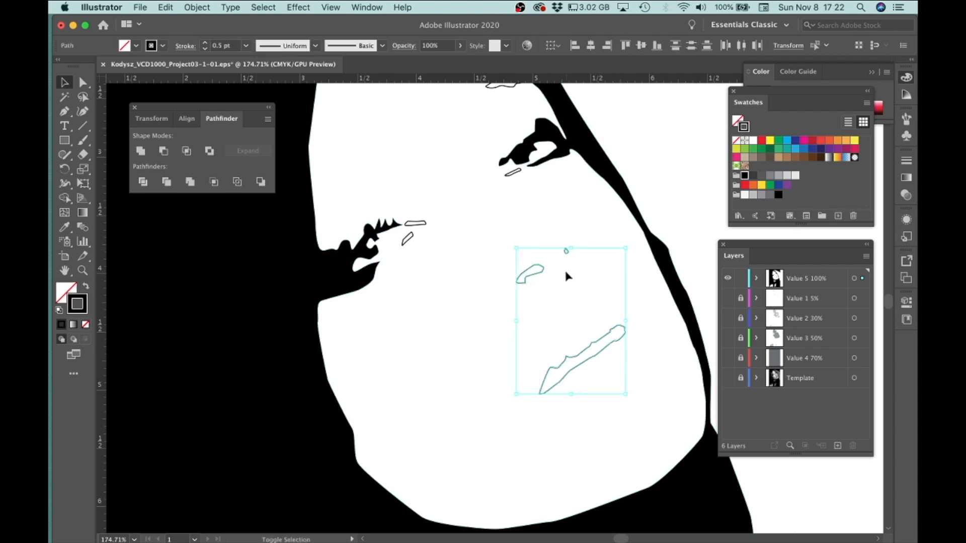
left_click(513, 172, "shift")
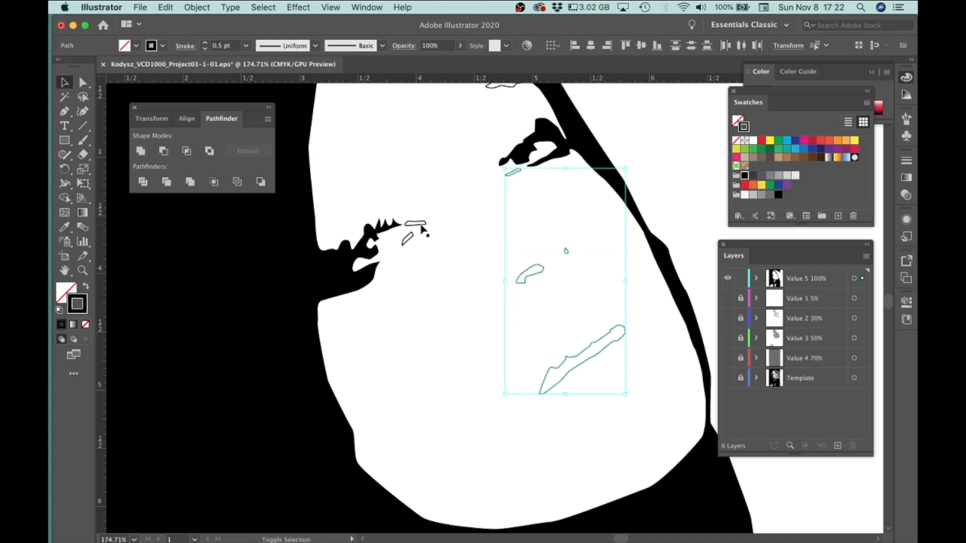
left_click(422, 226, "shift")
left_click(404, 241, "shift")
key("space")
left_click_drag(524, 183, 535, 340)
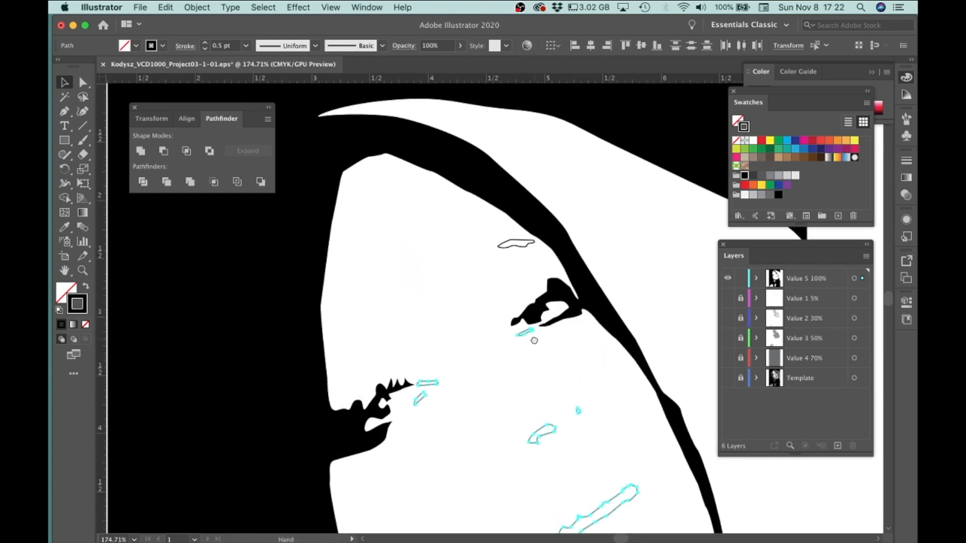
left_click(520, 249, "shift")
key("space")
key("super+space")
left_click_drag(643, 369, 523, 338)
left_click_drag(569, 432, 581, 325)
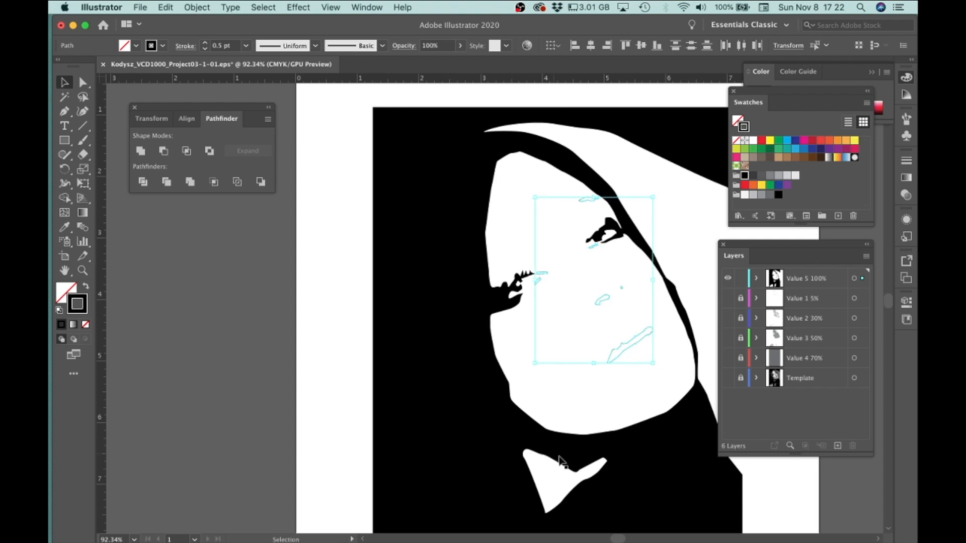
left_click(86, 288)
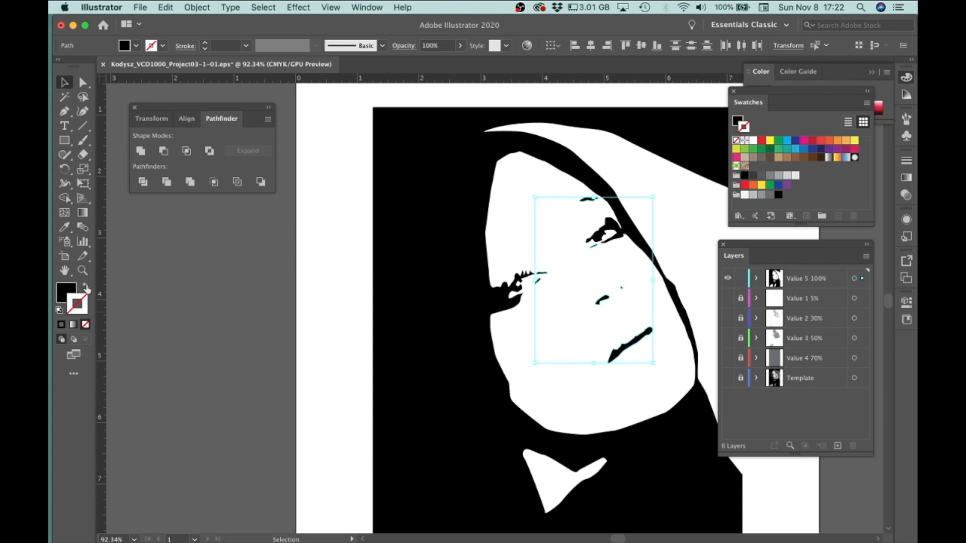
left_click(336, 347)
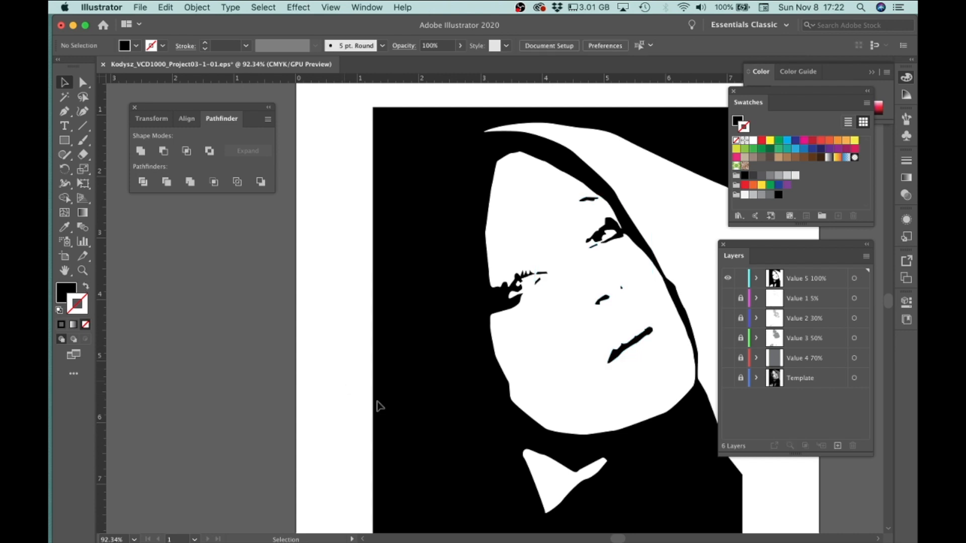
Show the Value 1 5%, Value 2 30%, Value 3 50% and Value 4 70% layers beneath the finished black layer
left_click(730, 299)
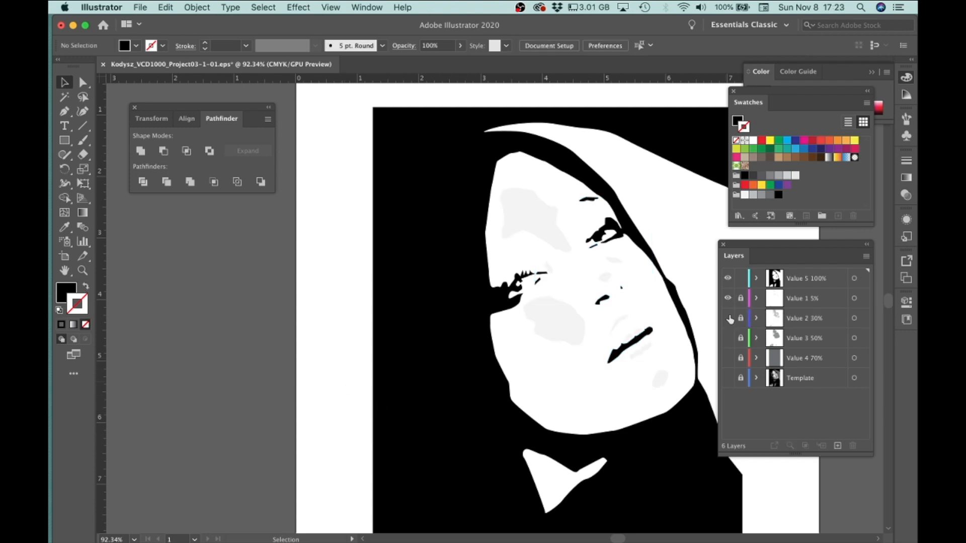
left_click(729, 318)
left_click(728, 340)
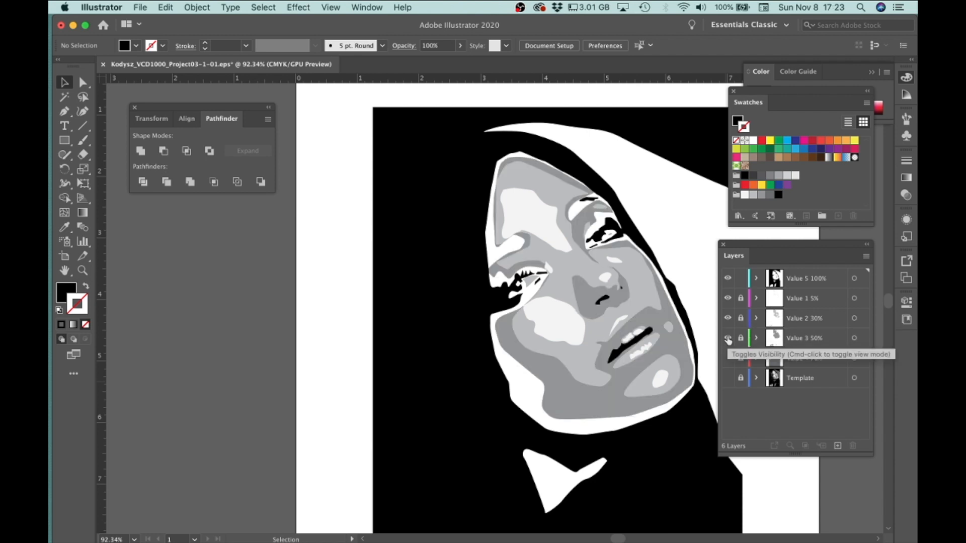
left_click(728, 358)
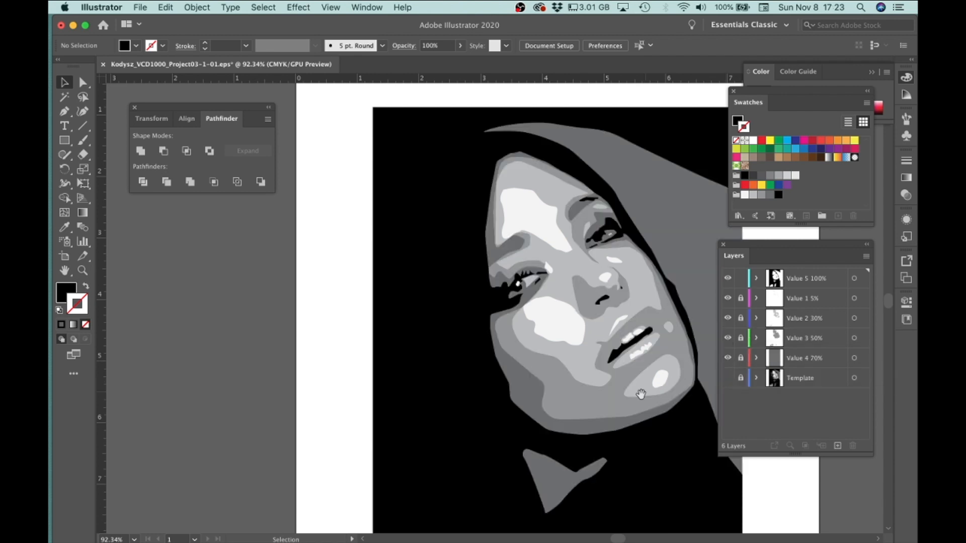
scroll(630, 403, "down", 3)
left_click_drag(656, 412, 582, 386)
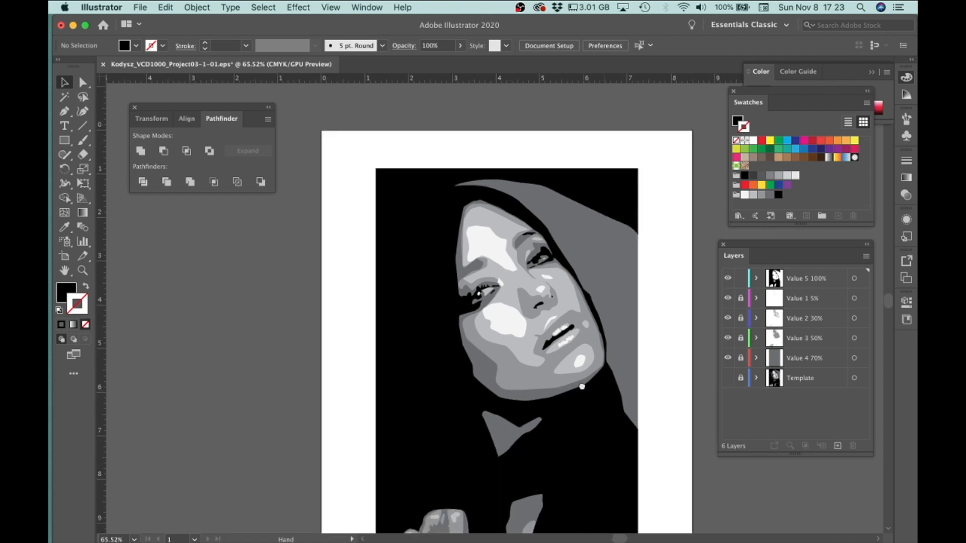